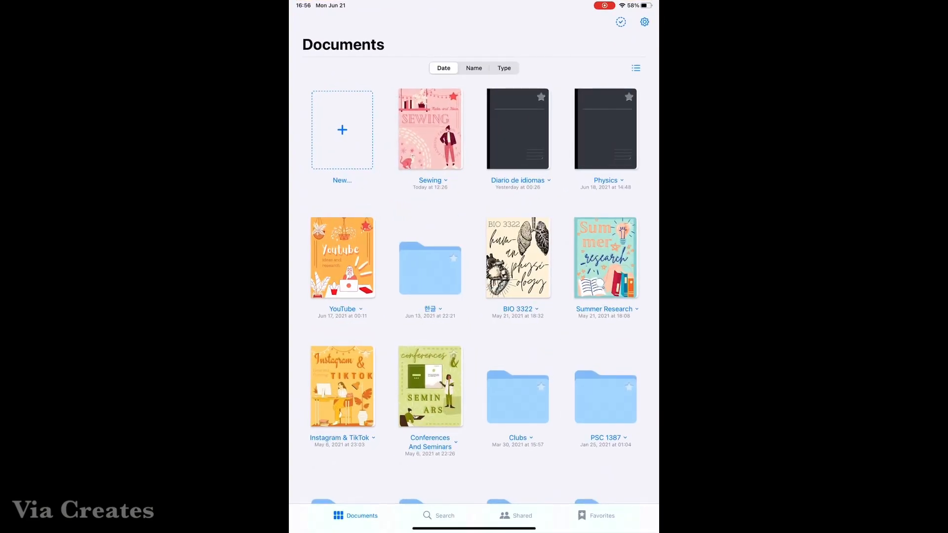
pyautogui.click(430, 129)
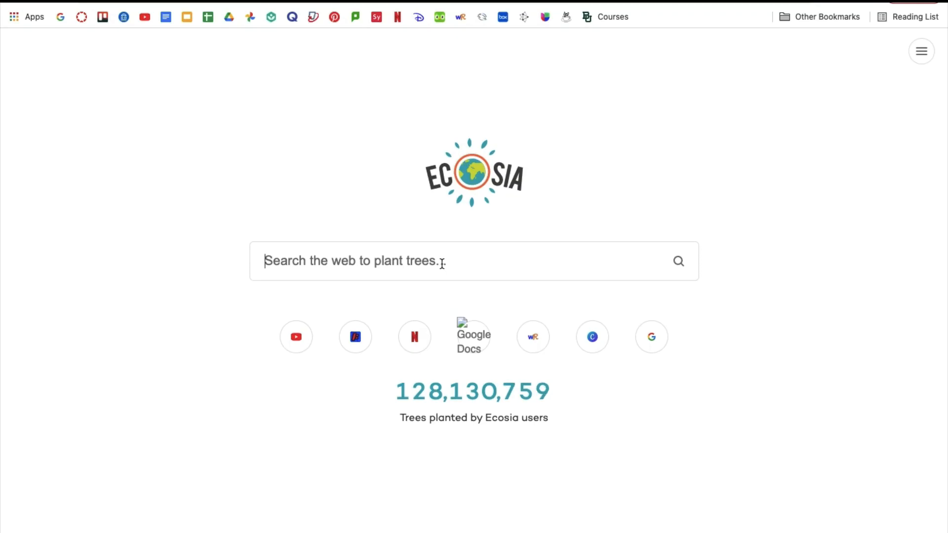
# Search the web for canva and open the Canva website from the results
pyautogui.write('nva')
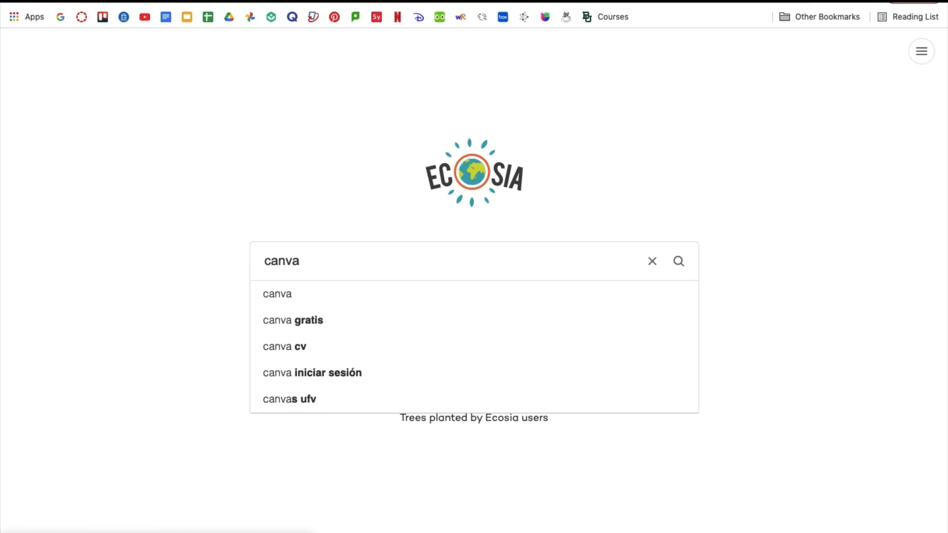
pyautogui.press('Return')
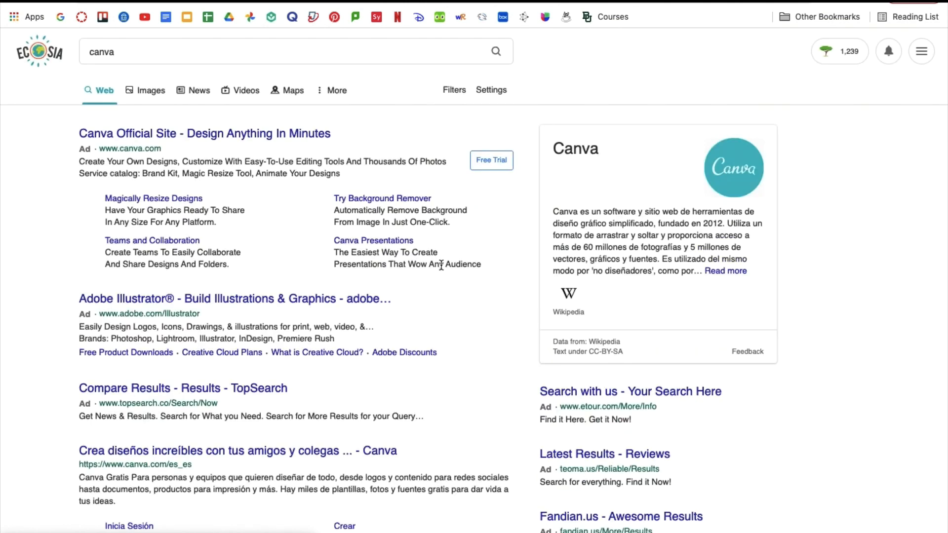
pyautogui.scroll(-7, 267, 388)
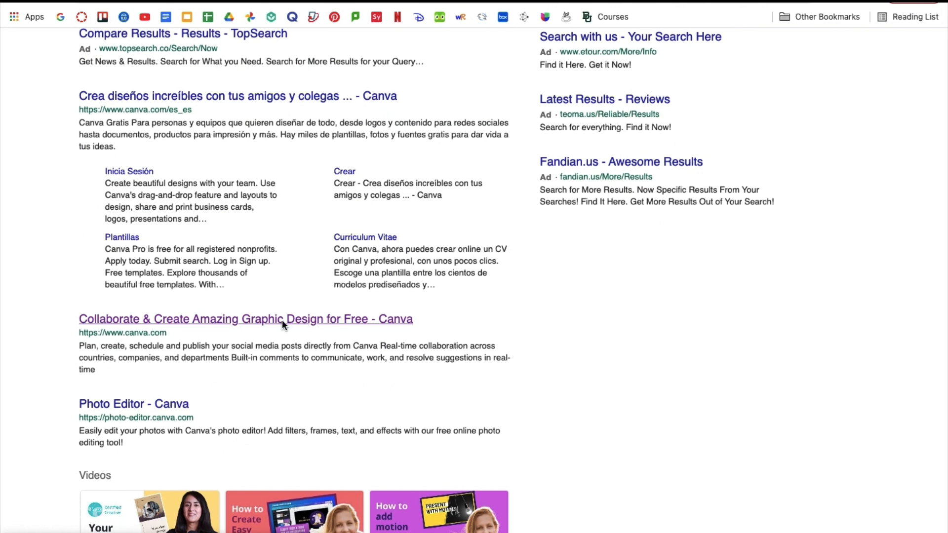
pyautogui.click(282, 320)
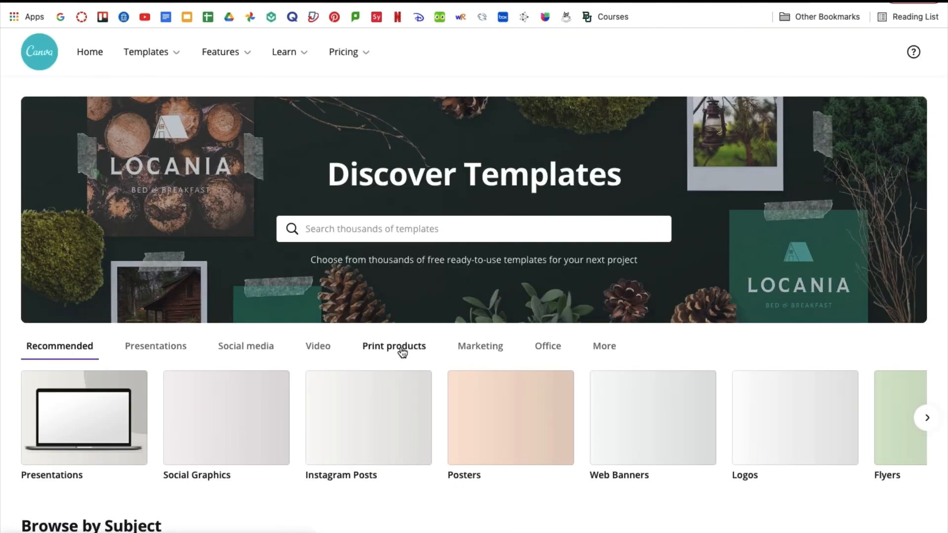
# Create a blank poster from the Posters template category
pyautogui.scroll(-3, 403, 352)
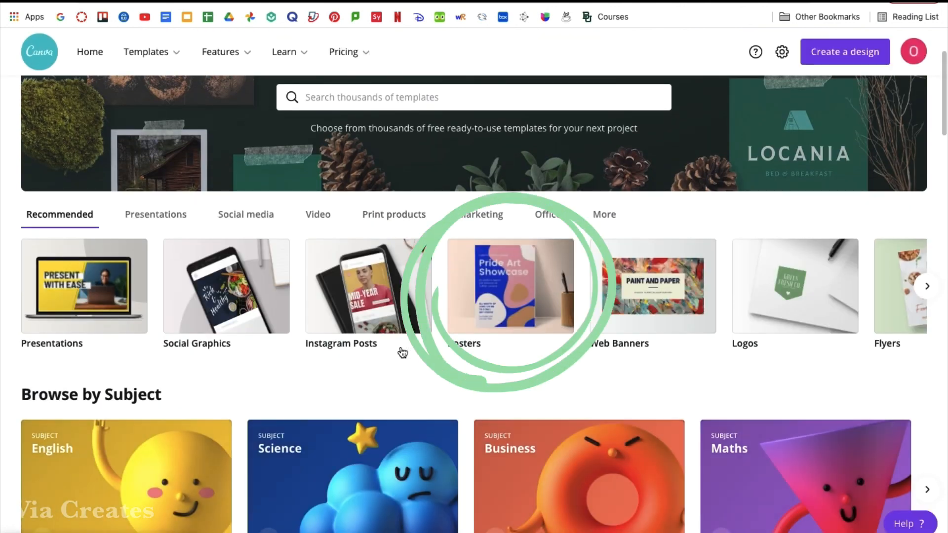
pyautogui.scroll(-1, 403, 352)
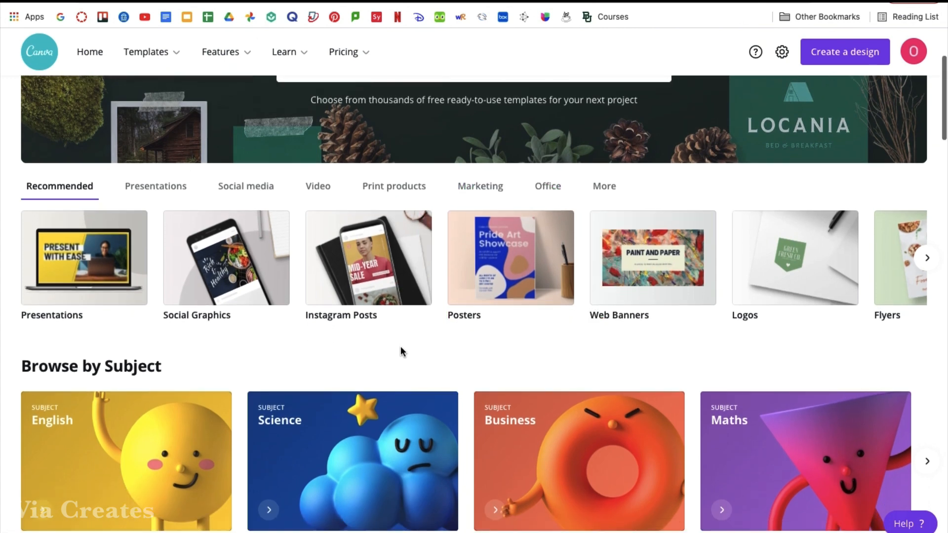
pyautogui.click(489, 283)
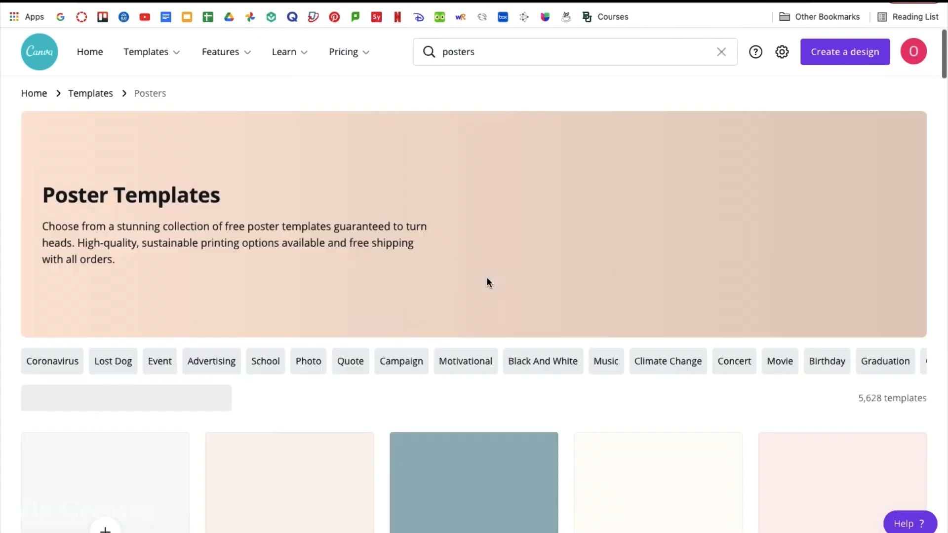
pyautogui.scroll(-4, 360, 345)
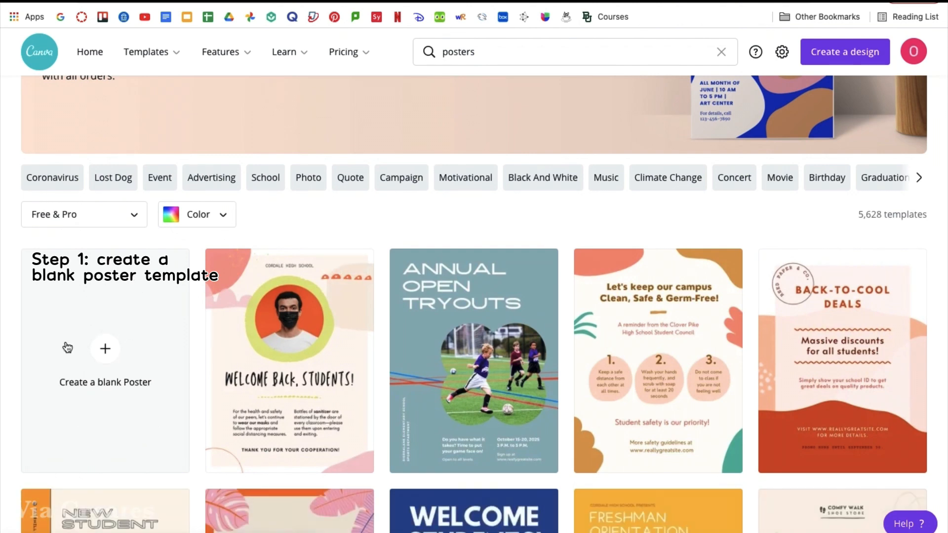
pyautogui.click(121, 419)
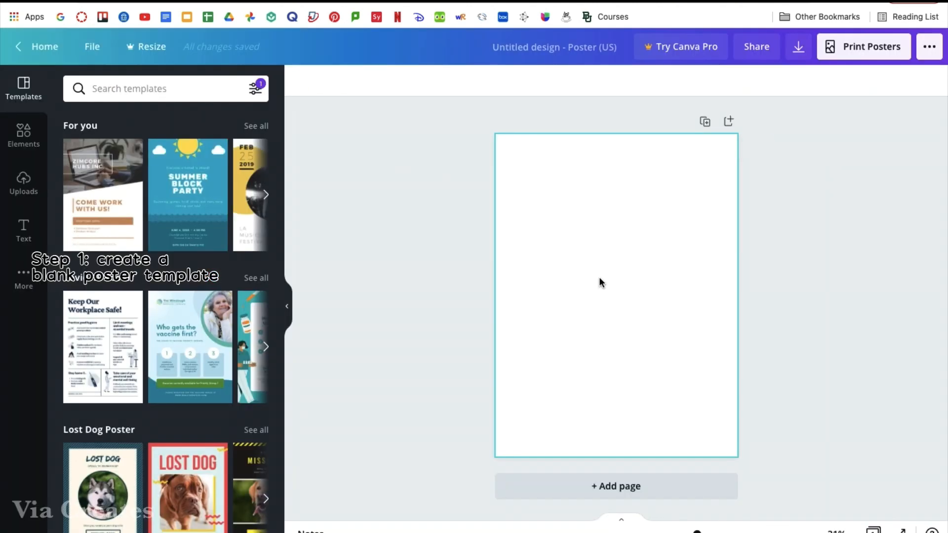
# Fill the blank poster's background with a custom pale blue, #CDE3E8
pyautogui.click(599, 281)
pyautogui.click(296, 80)
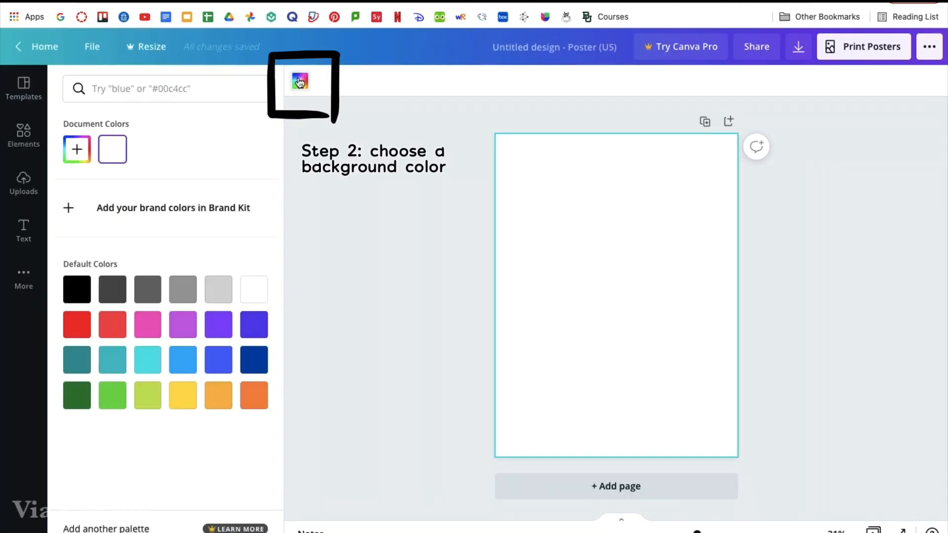
pyautogui.click(76, 150)
pyautogui.moveTo(220, 262); pyautogui.dragTo(209, 262)
pyautogui.moveTo(141, 196); pyautogui.dragTo(98, 188)
pyautogui.click(207, 263)
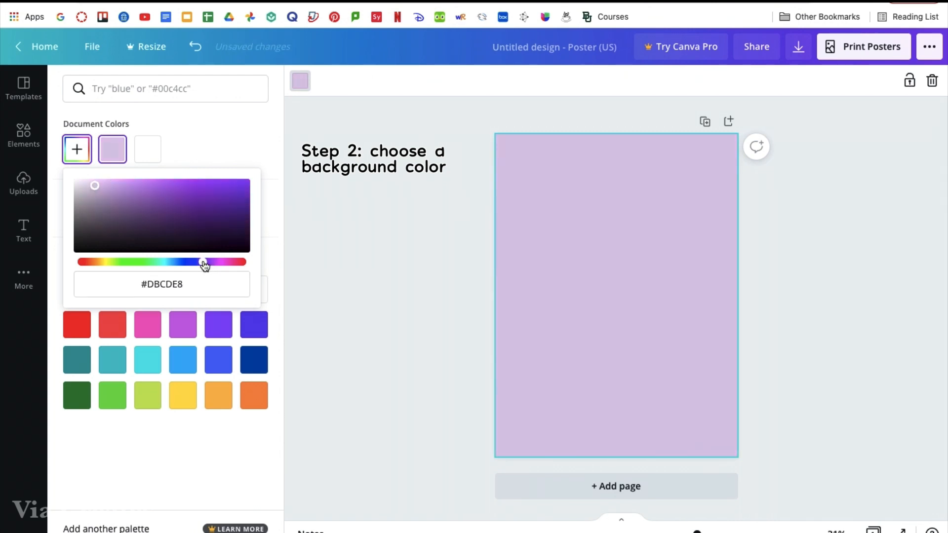
pyautogui.click(167, 263)
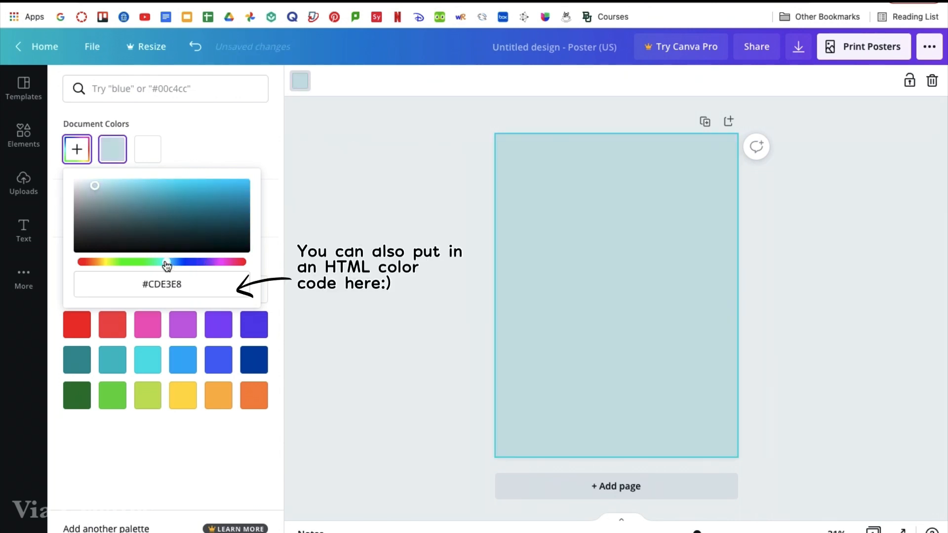
# Try a muted purple, #BFABD4, as the poster's background color
pyautogui.moveTo(159, 263); pyautogui.dragTo(173, 264)
pyautogui.moveTo(190, 229); pyautogui.dragTo(243, 202)
pyautogui.click(203, 263)
pyautogui.moveTo(103, 186); pyautogui.dragTo(108, 193)
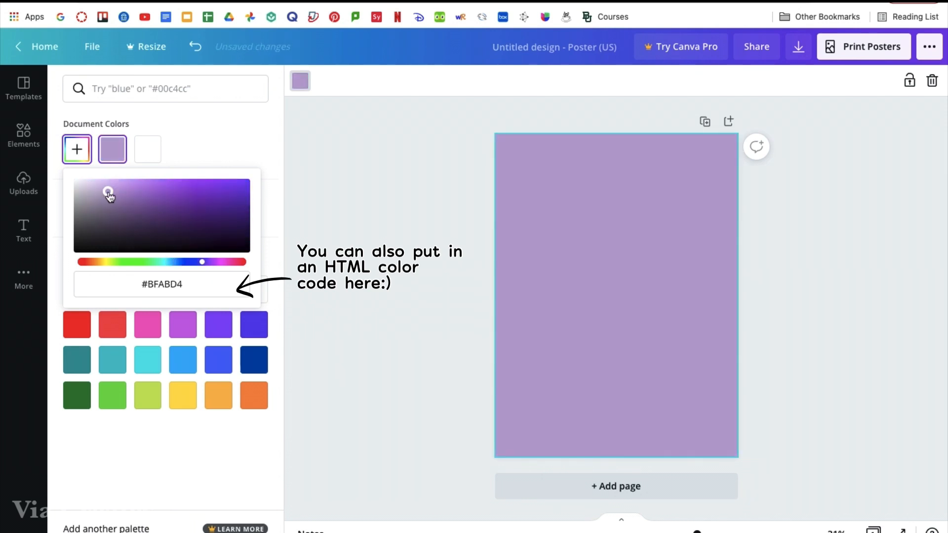
# Set the poster's background to a custom light sky blue
pyautogui.click(163, 264)
pyautogui.moveTo(162, 264); pyautogui.dragTo(169, 263)
pyautogui.moveTo(108, 192); pyautogui.dragTo(110, 184)
pyautogui.click(381, 238)
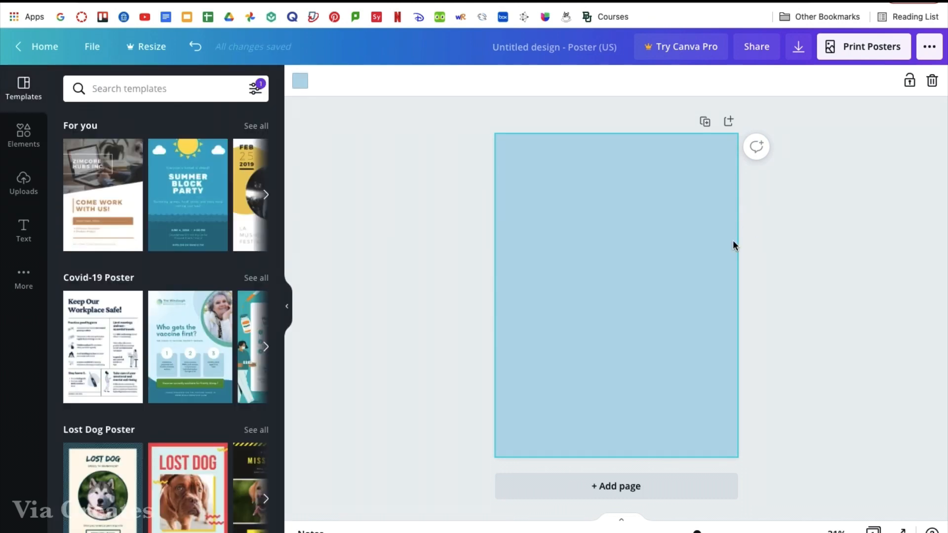
# Search the elements for barcelona and show only the graphics
pyautogui.click(21, 136)
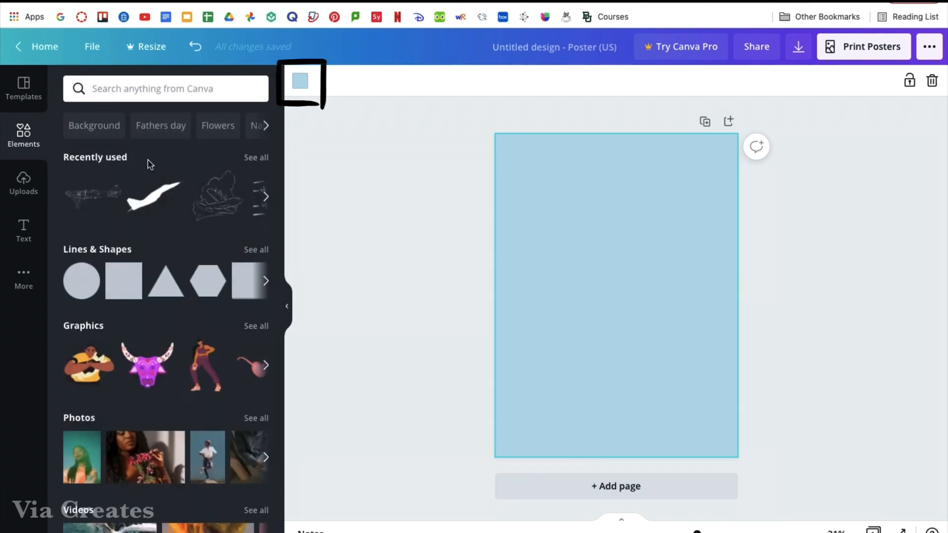
pyautogui.click(256, 327)
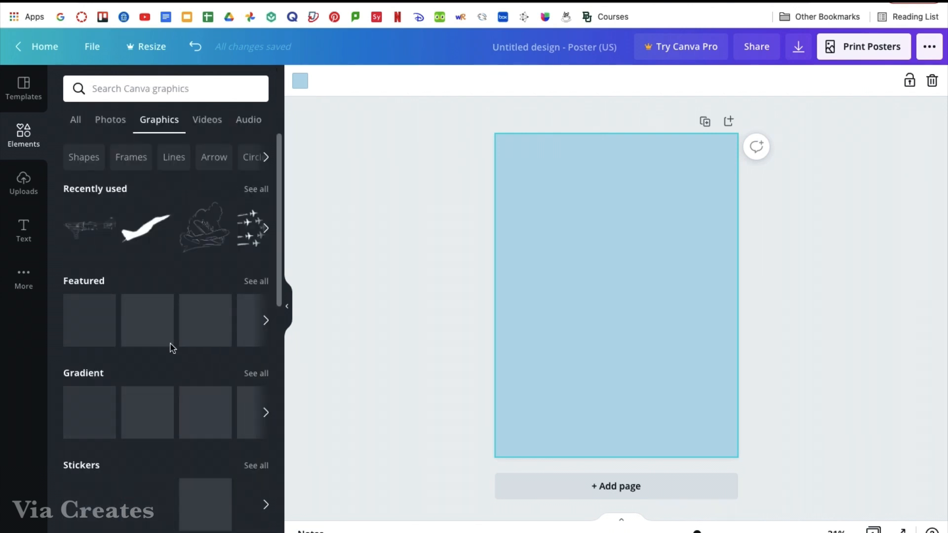
pyautogui.scroll(-1, 172, 347)
pyautogui.scroll(-2, 172, 347)
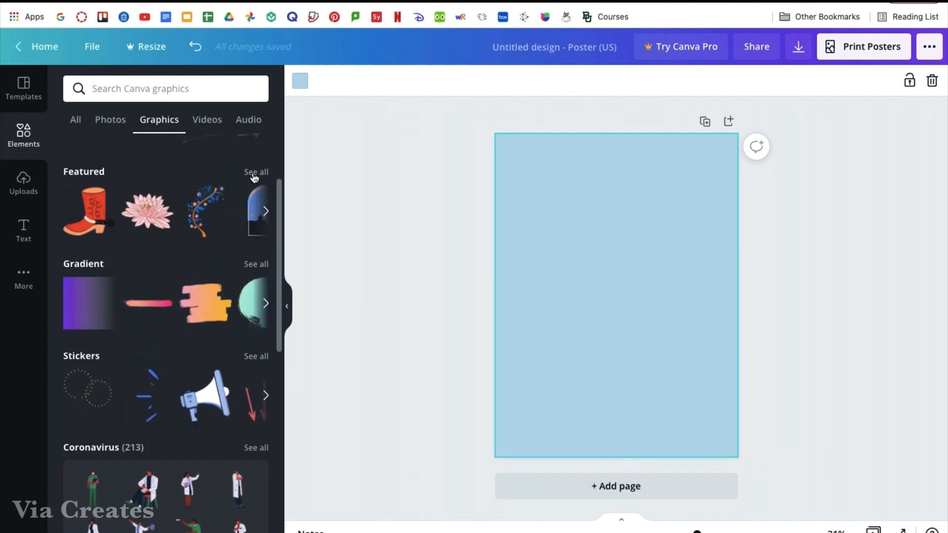
pyautogui.click(199, 94)
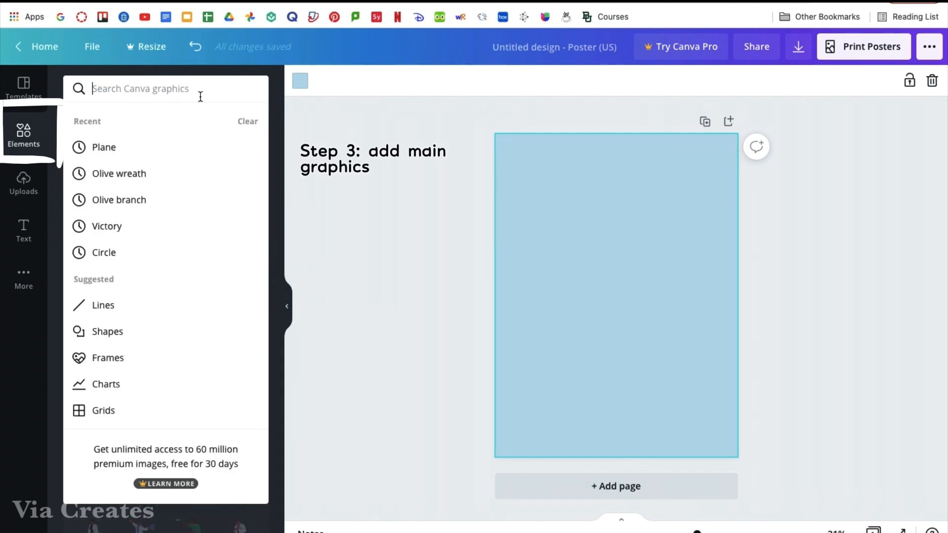
pyautogui.write('barcelona')
pyautogui.press('Return')
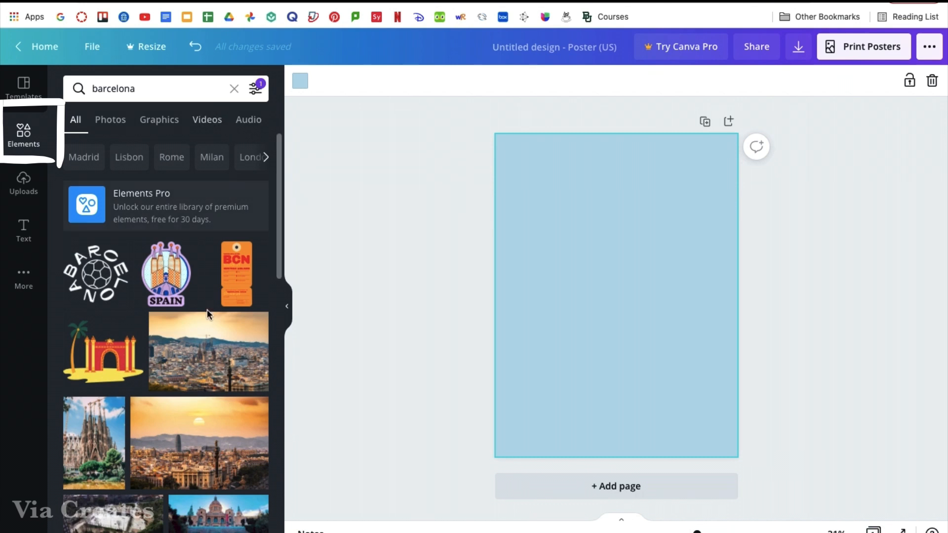
pyautogui.scroll(-1, 207, 316)
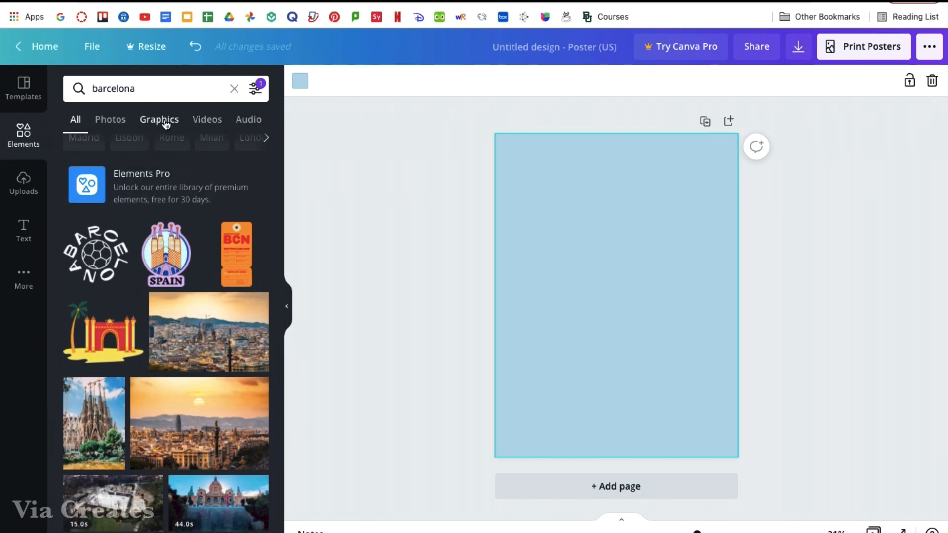
pyautogui.click(159, 120)
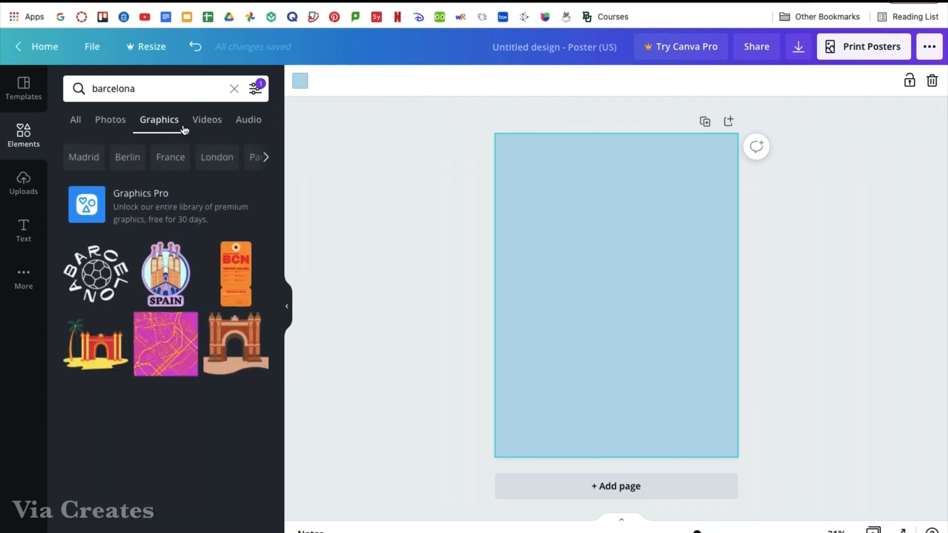
# Add the brown brick triumphal arch graphic and enlarge it in the poster's lower-left corner
pyautogui.click(235, 359)
pyautogui.moveTo(665, 343); pyautogui.dragTo(599, 403)
pyautogui.moveTo(646, 298); pyautogui.dragTo(671, 273)
pyautogui.moveTo(618, 360); pyautogui.dragTo(619, 367)
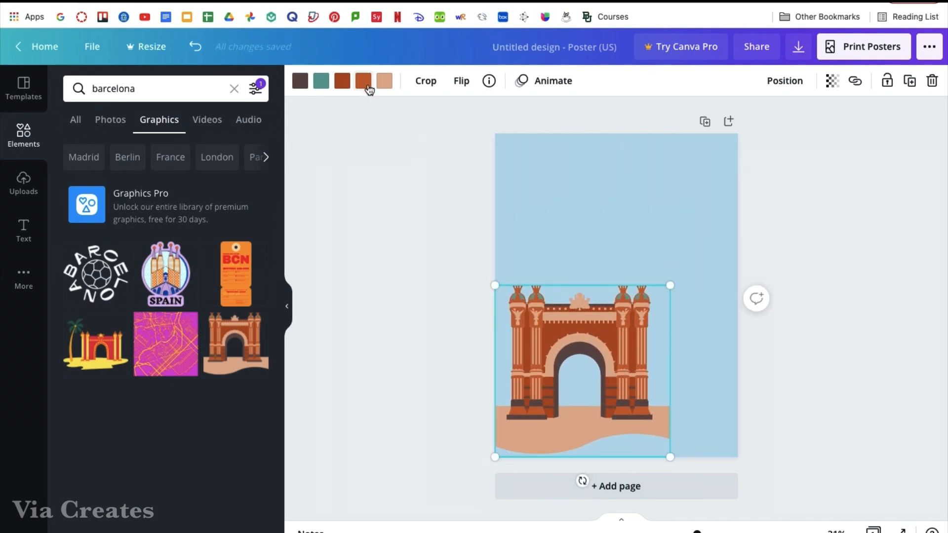
# Recolor the arch's light orange-brown columns dark blue, #393FC9
pyautogui.click(368, 86)
pyautogui.click(75, 156)
pyautogui.click(188, 262)
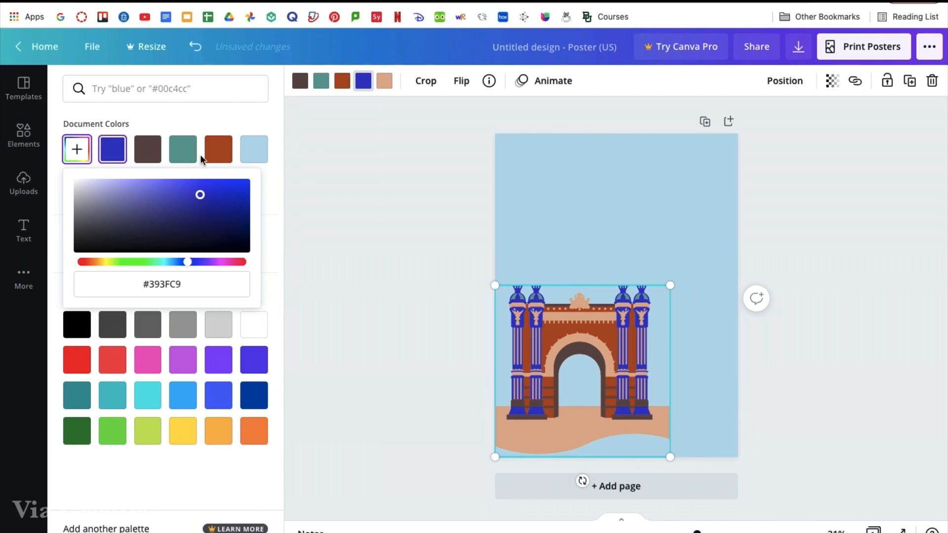
# Recolor the arch's dark rust-colored walls a custom medium blue
pyautogui.click(343, 80)
pyautogui.click(79, 153)
pyautogui.click(115, 162)
pyautogui.click(175, 263)
pyautogui.click(133, 185)
pyautogui.click(147, 198)
# Recolor the arch's tan ground and trim a custom light peach
pyautogui.click(384, 80)
pyautogui.click(77, 149)
pyautogui.moveTo(139, 206); pyautogui.dragTo(98, 183)
# Recolor the arch's dark brown inner parts and column bases bright orange, #FF6B0C
pyautogui.click(301, 80)
pyautogui.click(77, 149)
pyautogui.moveTo(144, 261); pyautogui.dragTo(92, 262)
pyautogui.moveTo(110, 188); pyautogui.dragTo(242, 175)
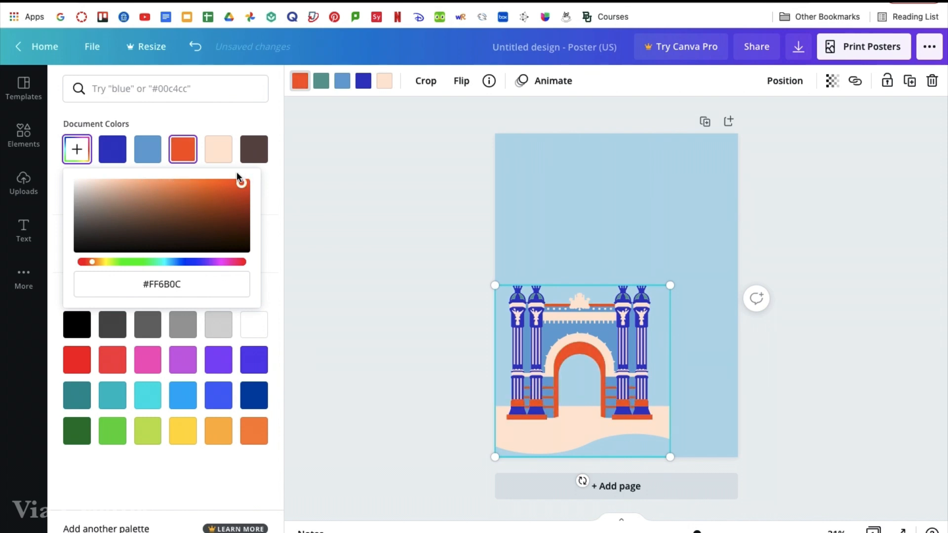
pyautogui.press('Escape')
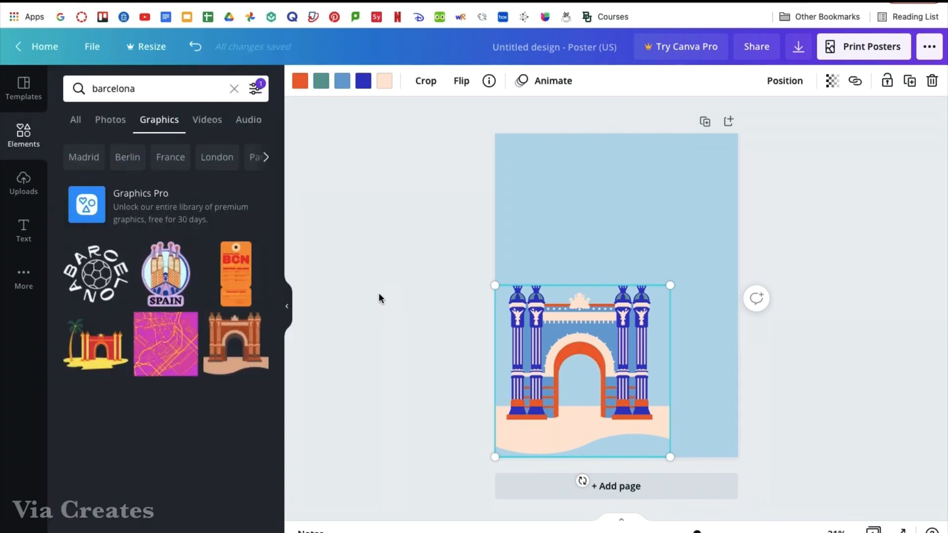
# Search the graphics elements for seoul and look through the filter options and results
pyautogui.click(233, 89)
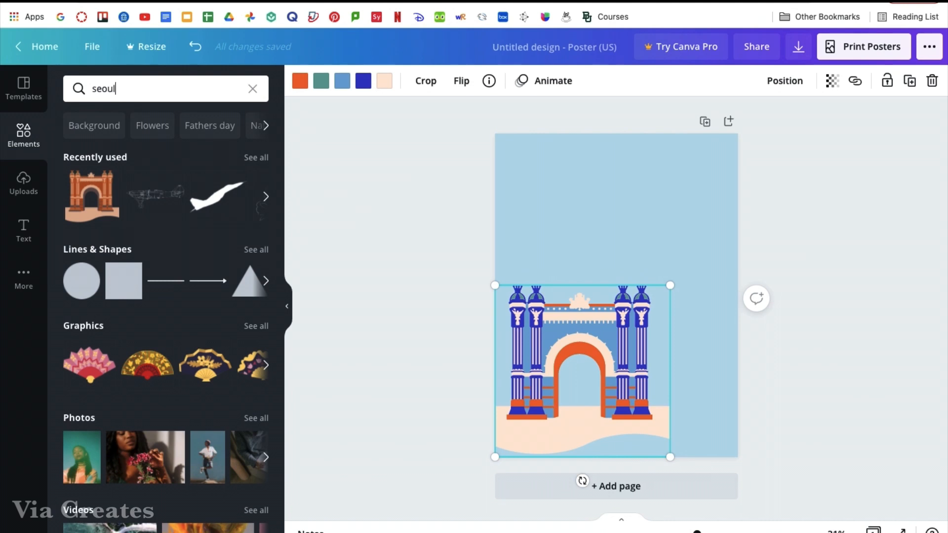
pyautogui.write('seoul')
pyautogui.press('Return')
pyautogui.click(158, 119)
pyautogui.click(256, 89)
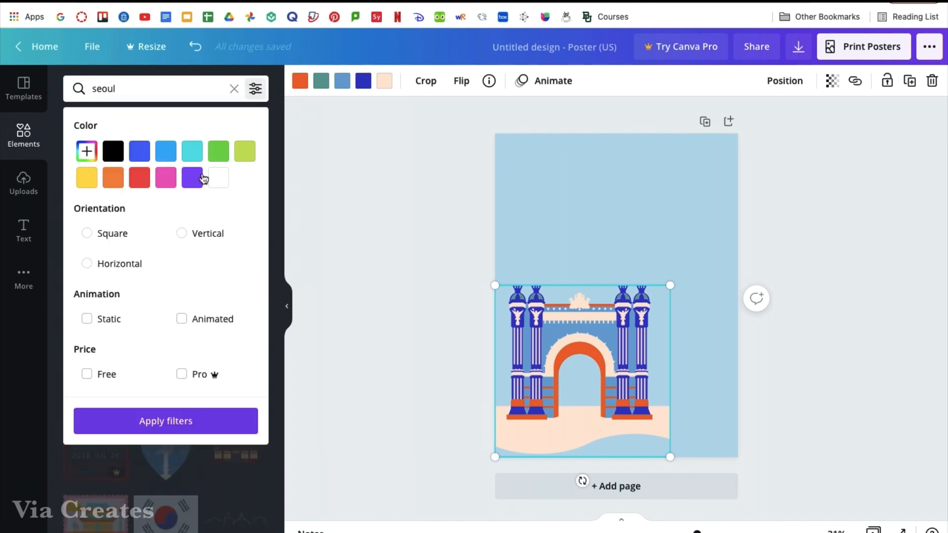
pyautogui.click(262, 97)
pyautogui.scroll(-10, 189, 277)
pyautogui.scroll(10, 189, 277)
# Add the pink-bordered palace stamp graphic and place it, resized, in the poster's upper-right corner
pyautogui.click(236, 376)
pyautogui.moveTo(622, 307); pyautogui.dragTo(676, 194)
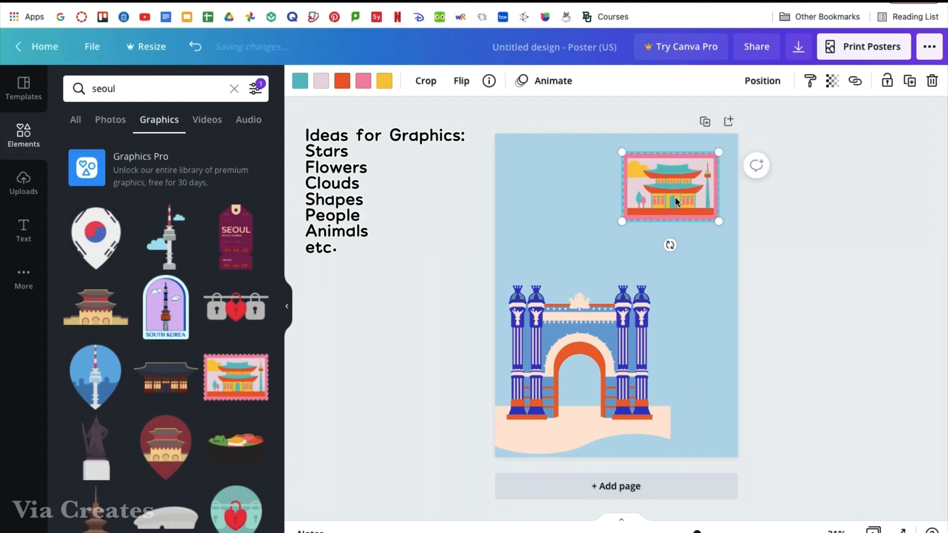
pyautogui.moveTo(719, 221); pyautogui.dragTo(690, 208)
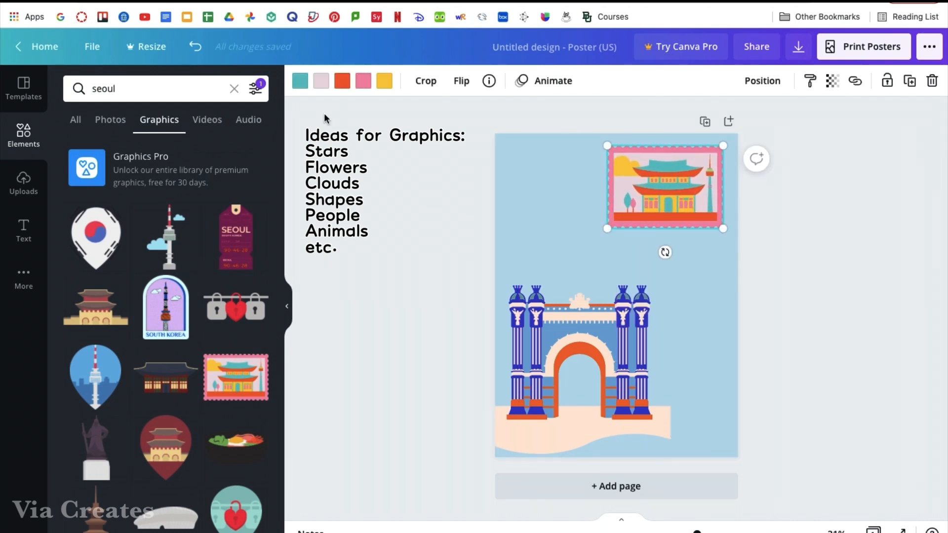
# Recolor the stamp's yellow parts with the medium blue document color
pyautogui.click(384, 80)
pyautogui.click(191, 151)
pyautogui.click(261, 153)
pyautogui.click(217, 149)
# Test several document colors on the stamp's pink border and settle on dark blue, #393FC9
pyautogui.click(362, 83)
pyautogui.click(225, 192)
pyautogui.click(186, 191)
pyautogui.click(149, 191)
pyautogui.click(83, 191)
pyautogui.click(183, 152)
pyautogui.click(158, 153)
pyautogui.click(220, 152)
pyautogui.click(253, 152)
pyautogui.click(217, 151)
pyautogui.click(253, 151)
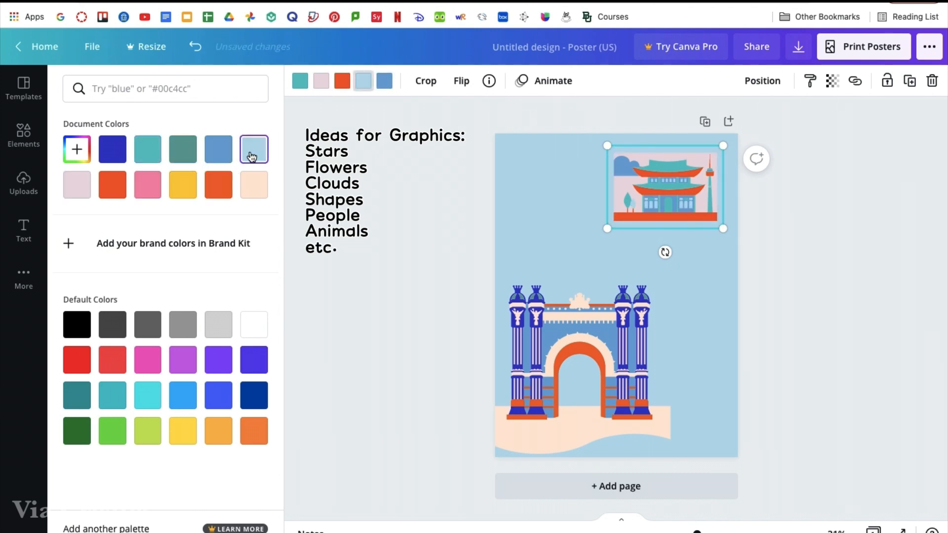
pyautogui.click(76, 149)
pyautogui.click(99, 184)
pyautogui.click(113, 149)
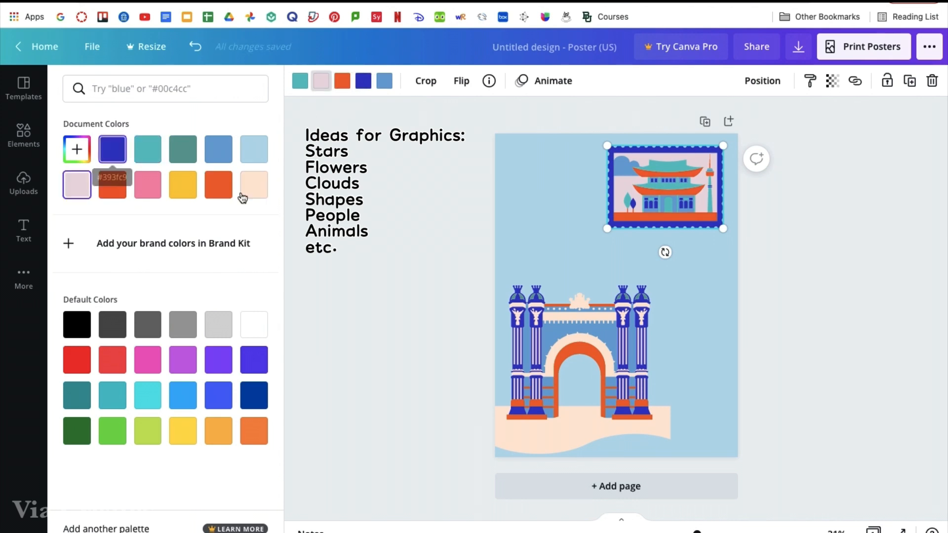
# Recolor the stamp's pale pink background light peach and its teal parts yellow
pyautogui.click(254, 184)
pyautogui.click(301, 82)
pyautogui.click(182, 189)
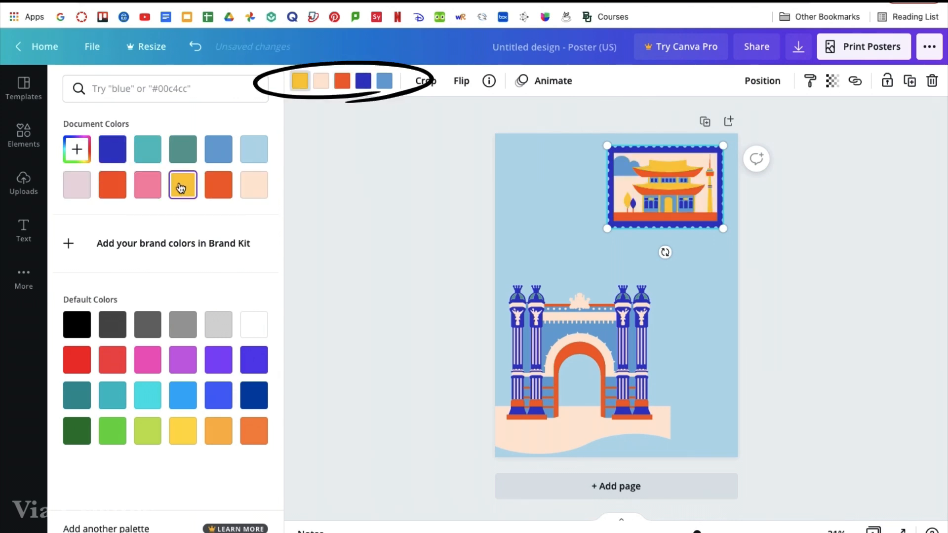
# Set the stamp's background to a custom pale lavender, #DBDFFF, and deselect the graphic
pyautogui.click(76, 149)
pyautogui.moveTo(173, 262)
pyautogui.mouseDown()
pyautogui.moveTo(146, 266)
pyautogui.moveTo(187, 265)
pyautogui.mouseUp()
pyautogui.click(166, 118)
pyautogui.click(219, 185)
pyautogui.click(321, 82)
pyautogui.click(76, 149)
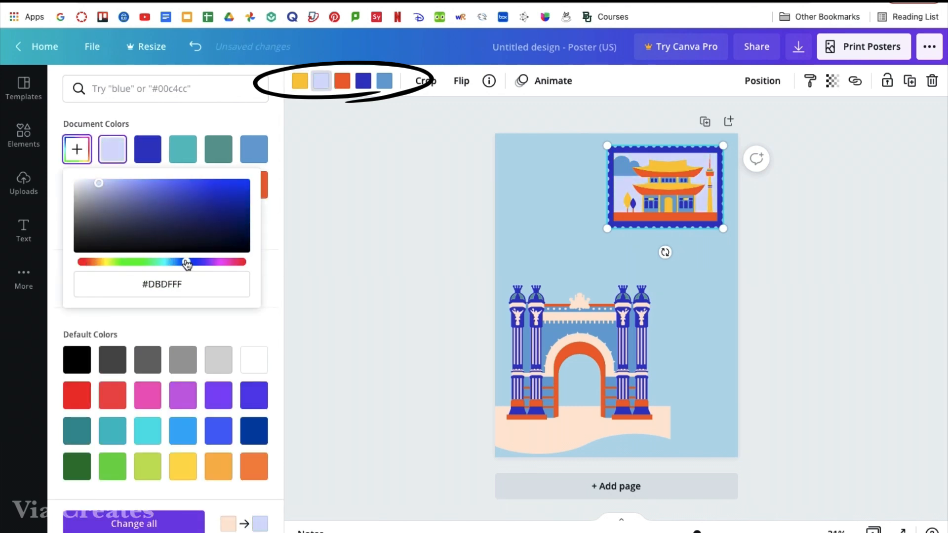
pyautogui.click(75, 220)
pyautogui.click(377, 188)
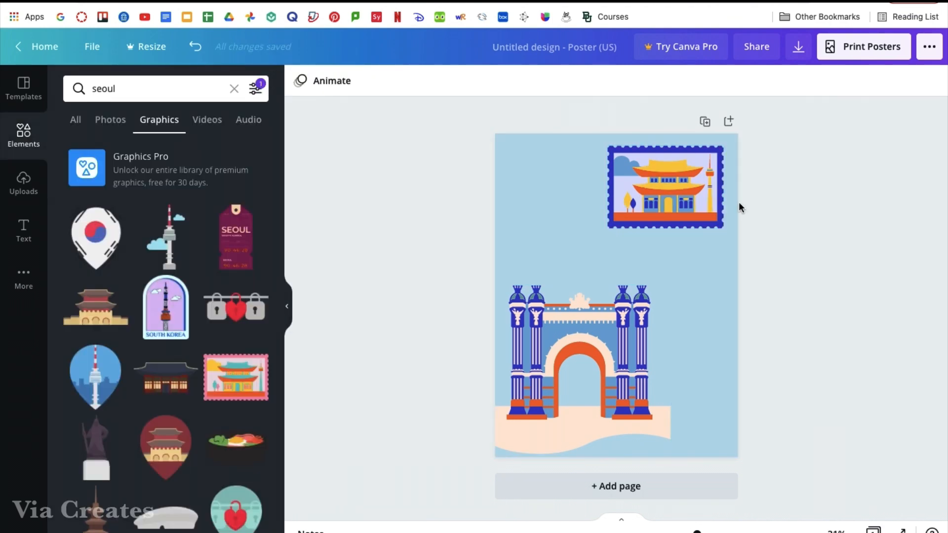
# Clear the Seoul search and browse the full Lines & Shapes collection for a suitable shape
pyautogui.click(77, 119)
pyautogui.click(234, 88)
pyautogui.scroll(-3, 156, 145)
pyautogui.click(256, 142)
pyautogui.scroll(-9, 222, 148)
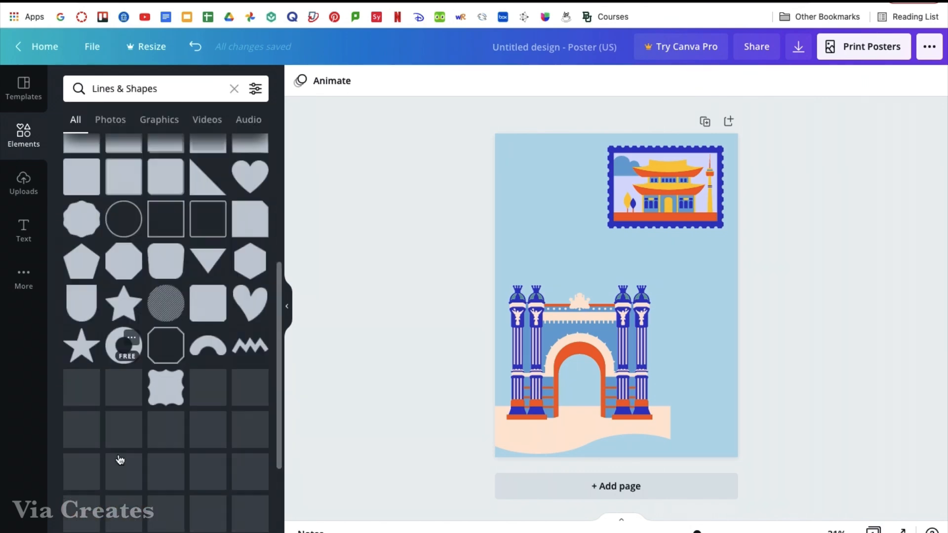
pyautogui.scroll(9, 222, 148)
# Search the graphics for "blob", add the rounded pink blob and place it over the stamp
pyautogui.click(234, 88)
pyautogui.write('blob')
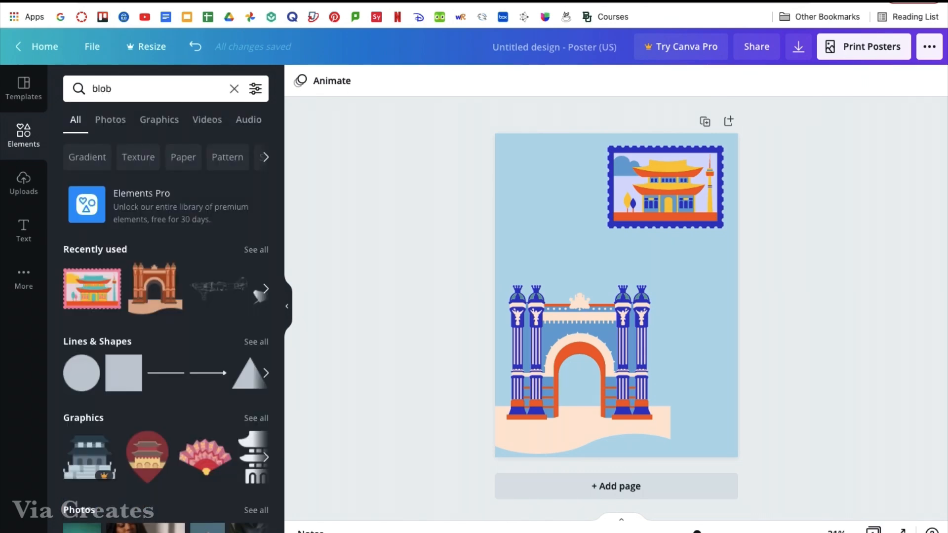
pyautogui.click(159, 120)
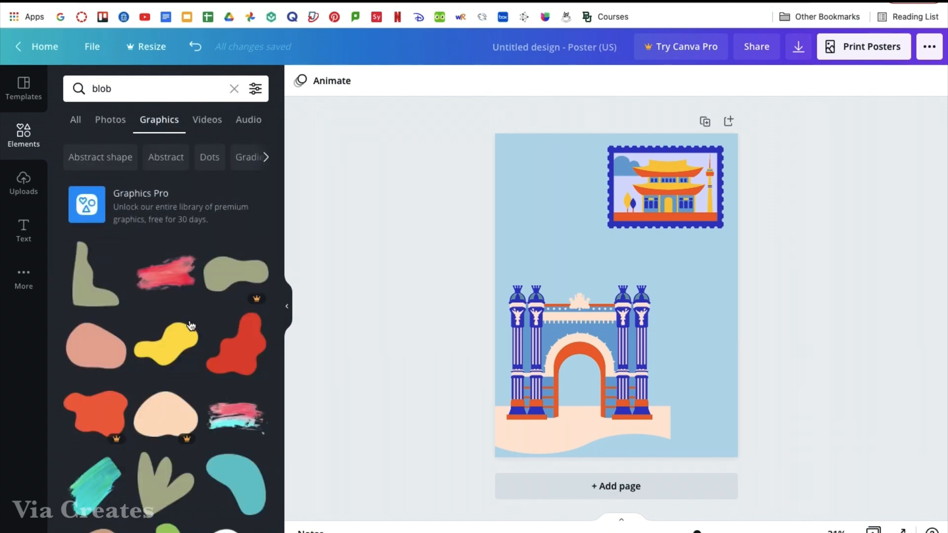
pyautogui.scroll(-2, 163, 296)
pyautogui.click(104, 269)
pyautogui.moveTo(585, 271); pyautogui.dragTo(615, 197)
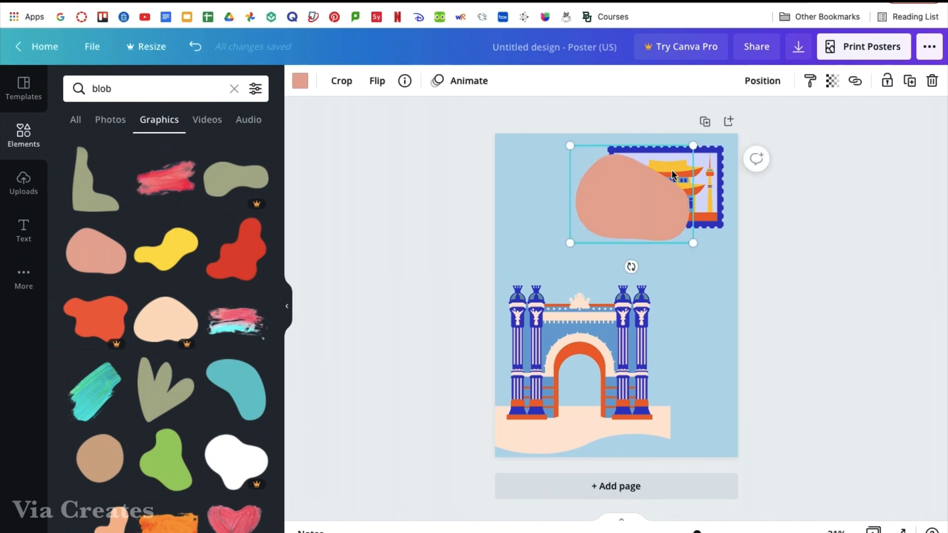
# Recolor the blob with the light peach document color and send it behind the stamp
pyautogui.click(300, 80)
pyautogui.click(183, 185)
pyautogui.rightClick(622, 174)
pyautogui.click(683, 314)
# Rotate the blob and shift it so it peeks out beside the left half of the stamp
pyautogui.moveTo(592, 213); pyautogui.dragTo(674, 213)
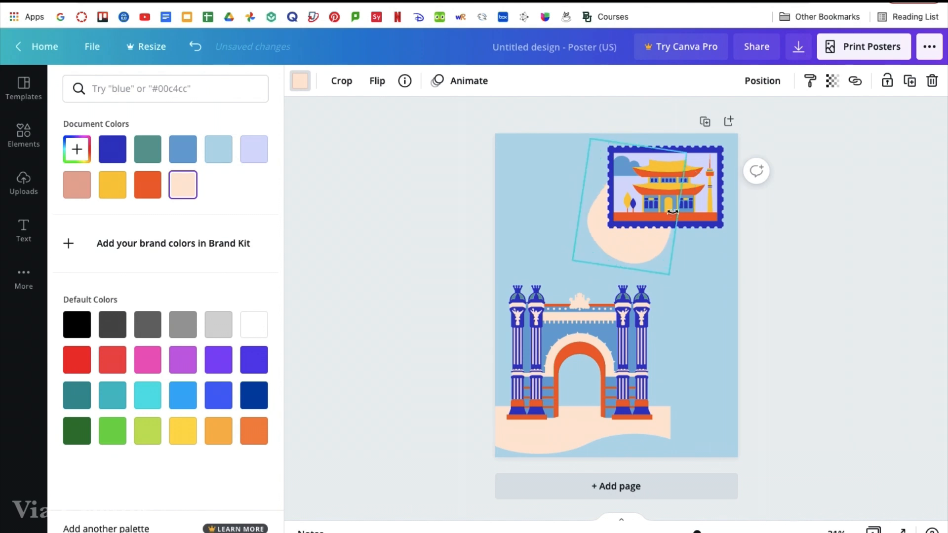
pyautogui.moveTo(628, 248)
pyautogui.mouseDown()
pyautogui.moveTo(635, 232)
pyautogui.moveTo(643, 245)
pyautogui.mouseUp()
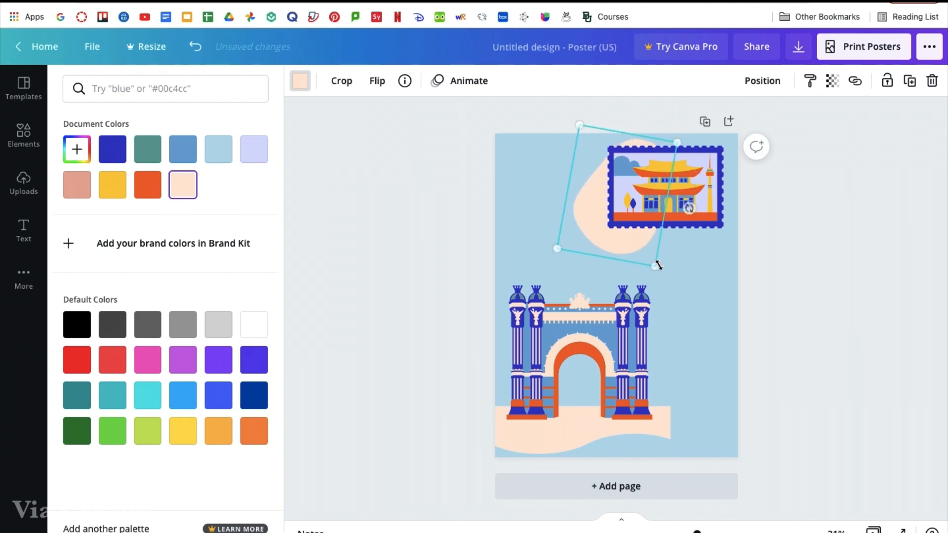
pyautogui.click(707, 285)
# Search the graphics for "clouds" and filter the results by the Free price option
pyautogui.scroll(-15, 203, 360)
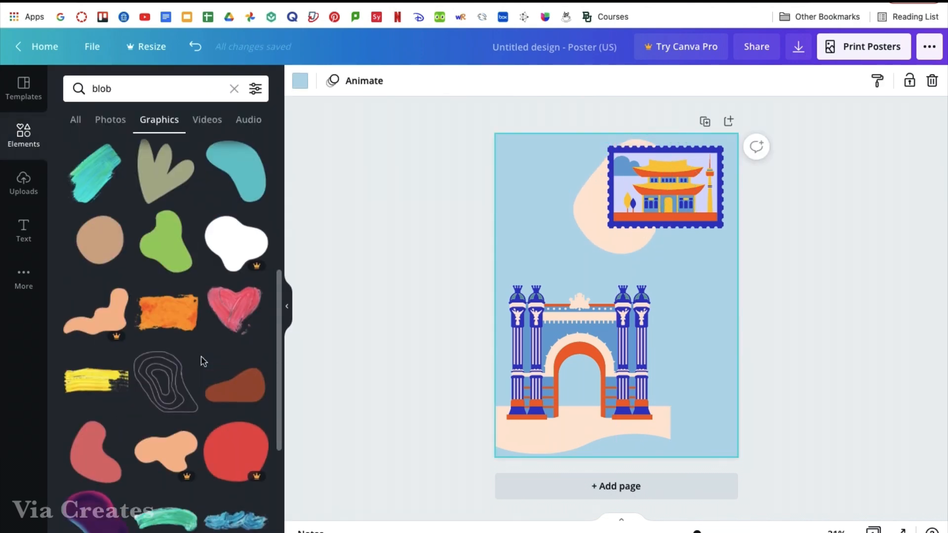
pyautogui.scroll(-15, 203, 360)
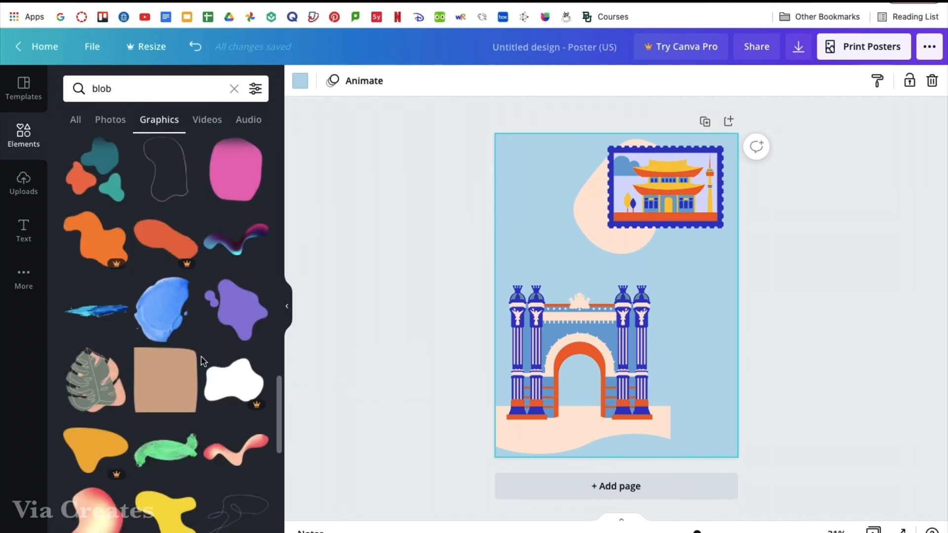
pyautogui.click(234, 89)
pyautogui.write('clouds')
pyautogui.press('Return')
pyautogui.click(154, 127)
pyautogui.click(255, 89)
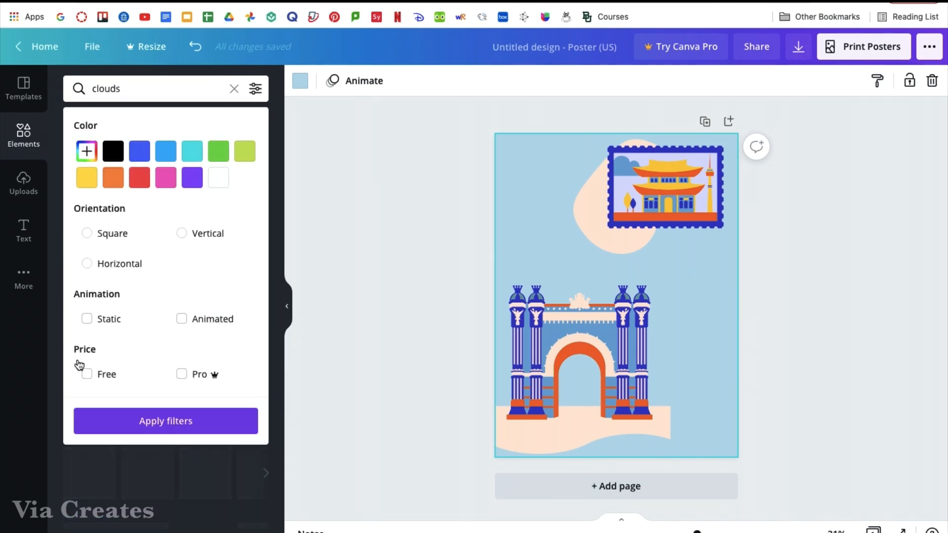
pyautogui.click(87, 374)
pyautogui.click(113, 419)
# Look through the cloud graphics, rerun the "clouds" search and reapply its filter
pyautogui.scroll(-5, 150, 343)
pyautogui.scroll(4, 150, 343)
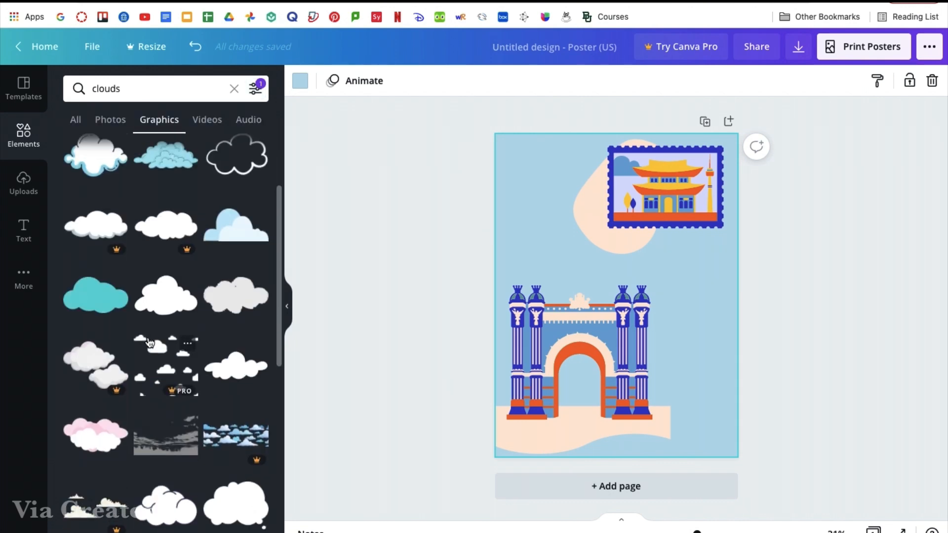
pyautogui.click(186, 89)
pyautogui.press('Return')
pyautogui.click(256, 88)
pyautogui.click(122, 421)
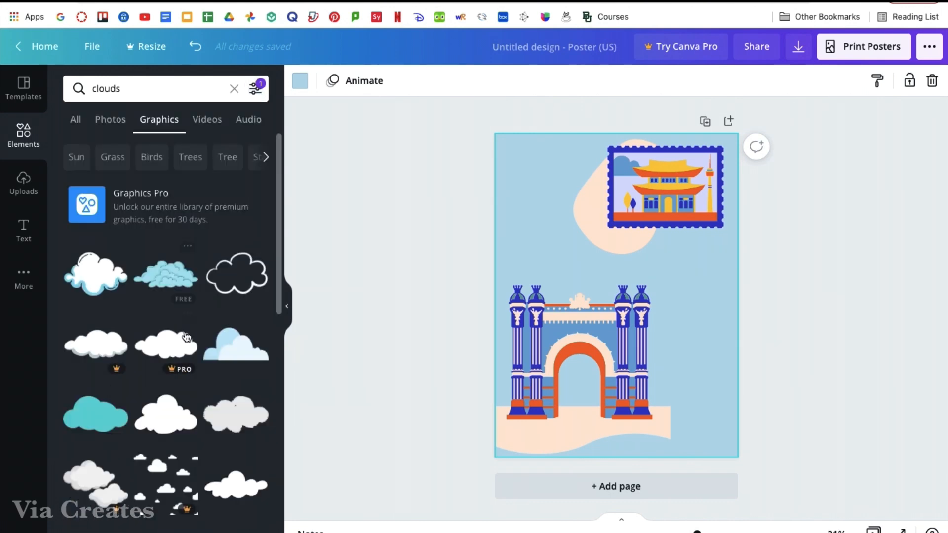
# Add the swirling cloud border graphic, turn it vertical and fit it along the page's right edge below the stamp
pyautogui.scroll(-5, 188, 320)
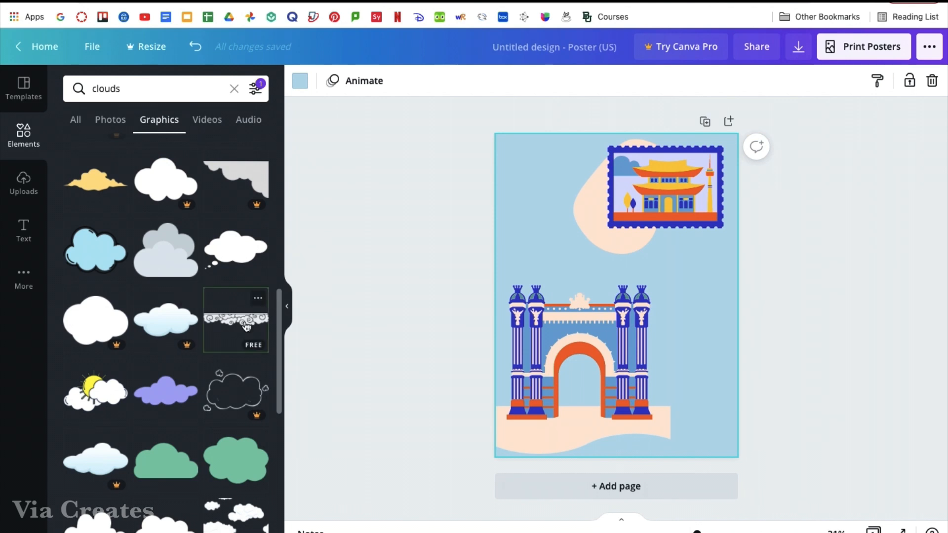
pyautogui.click(246, 326)
pyautogui.moveTo(616, 333); pyautogui.dragTo(714, 303)
pyautogui.moveTo(703, 360)
pyautogui.mouseDown()
pyautogui.moveTo(695, 460)
pyautogui.moveTo(704, 353)
pyautogui.mouseUp()
pyautogui.moveTo(695, 262); pyautogui.dragTo(686, 224)
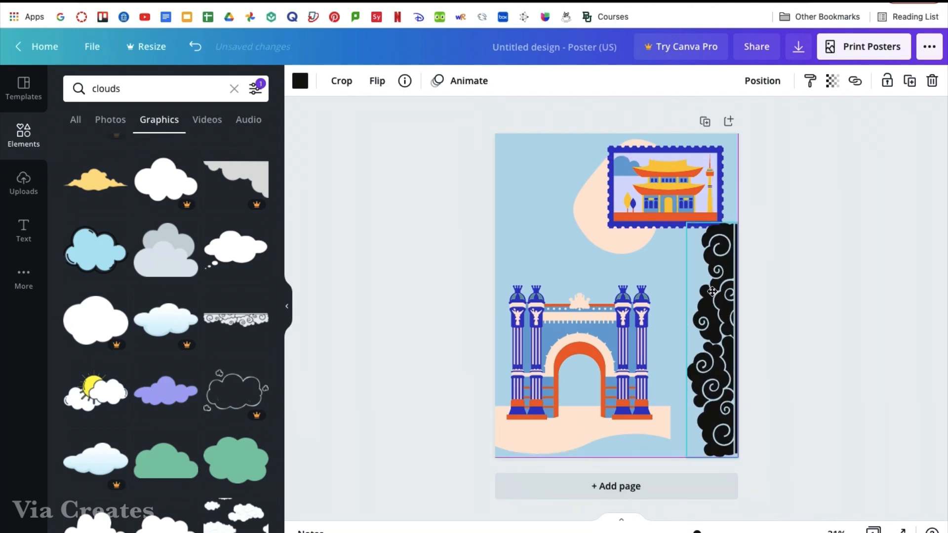
# Recolor the cloud border light peach and send it behind the stamp
pyautogui.click(299, 80)
pyautogui.click(183, 185)
pyautogui.rightClick(707, 304)
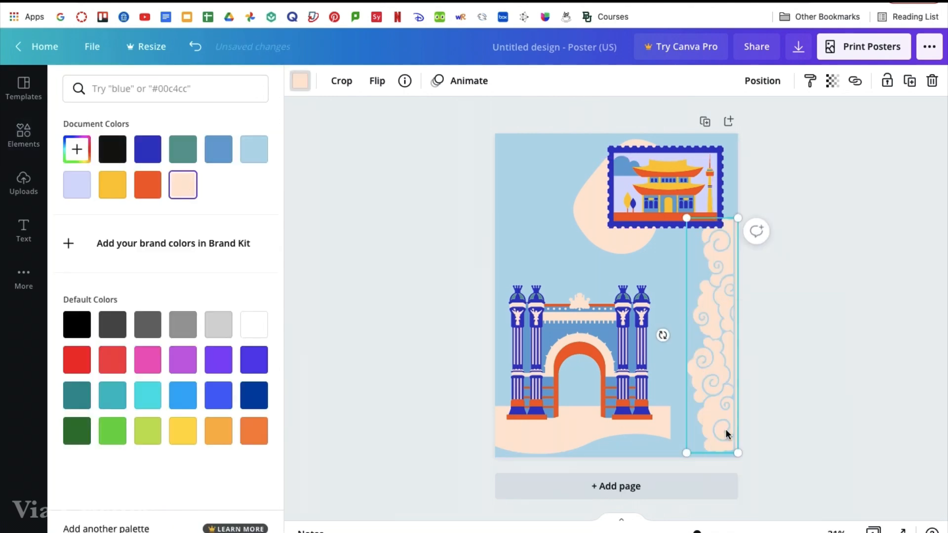
pyautogui.click(725, 436)
pyautogui.click(421, 298)
# Add a second, smaller vertical cloud border along the page's upper left edge and recolor it light peach
pyautogui.click(236, 318)
pyautogui.moveTo(734, 322); pyautogui.dragTo(631, 295)
pyautogui.moveTo(555, 322); pyautogui.dragTo(618, 298)
pyautogui.moveTo(566, 291); pyautogui.dragTo(510, 213)
pyautogui.click(300, 81)
pyautogui.click(184, 187)
pyautogui.click(376, 256)
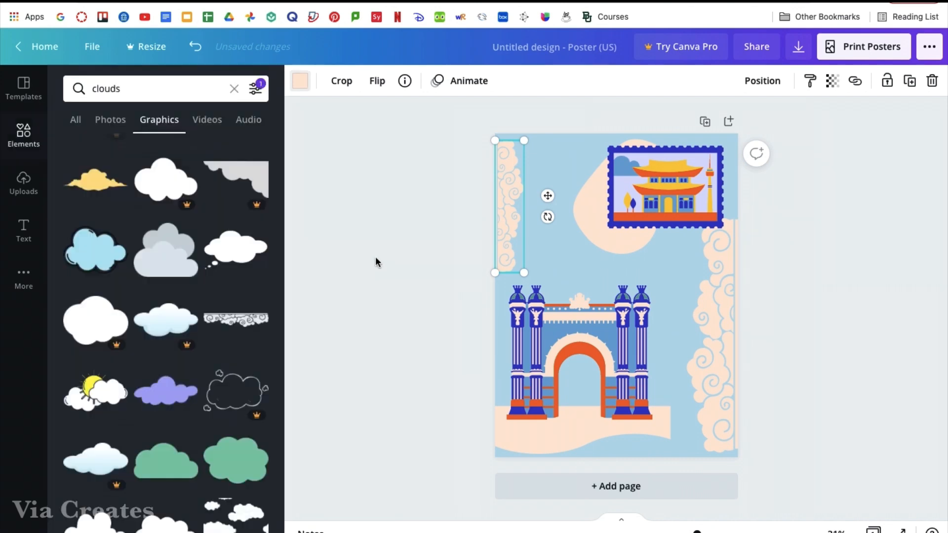
# Find the cream swirling cloud with a tail, add it and position it at the page's bottom below the arch
pyautogui.scroll(-4, 198, 279)
pyautogui.scroll(-10, 198, 280)
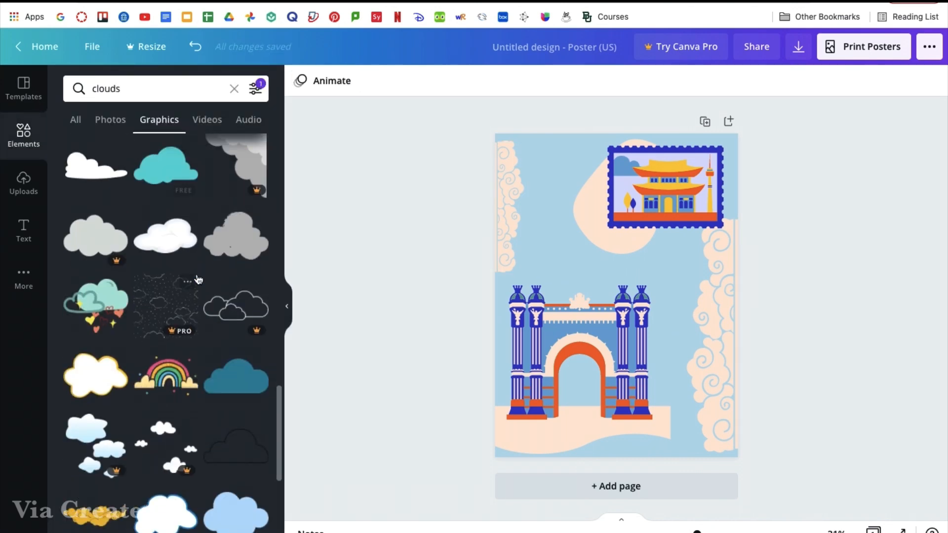
pyautogui.scroll(-10, 198, 280)
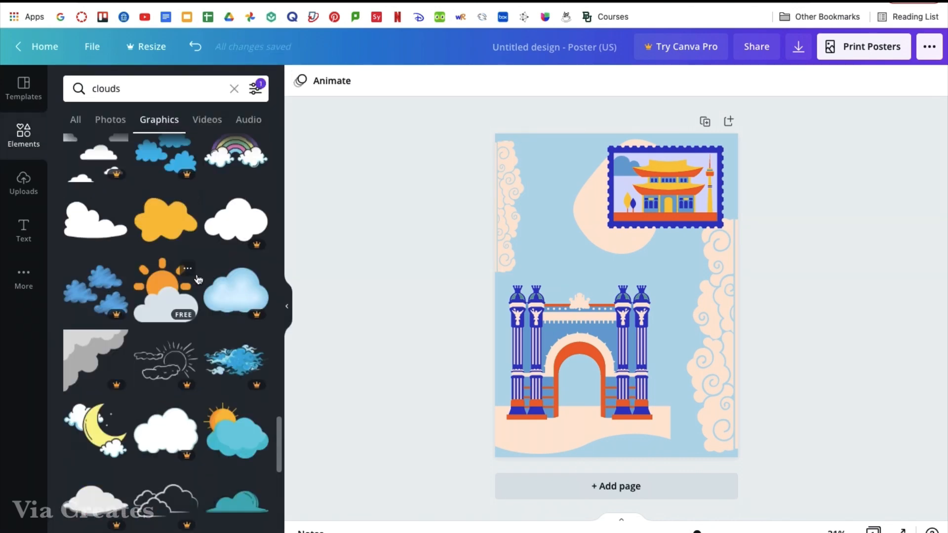
pyautogui.scroll(-10, 198, 279)
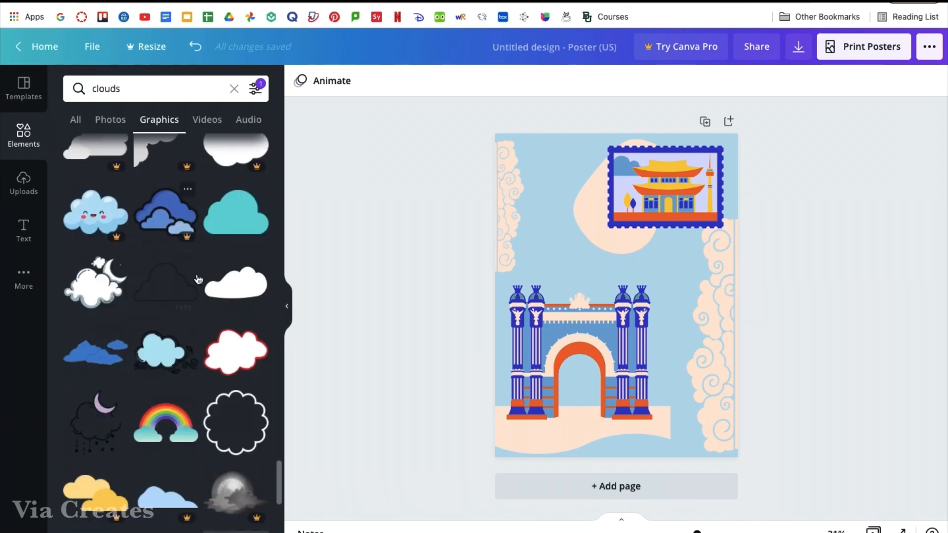
pyautogui.scroll(-10, 183, 328)
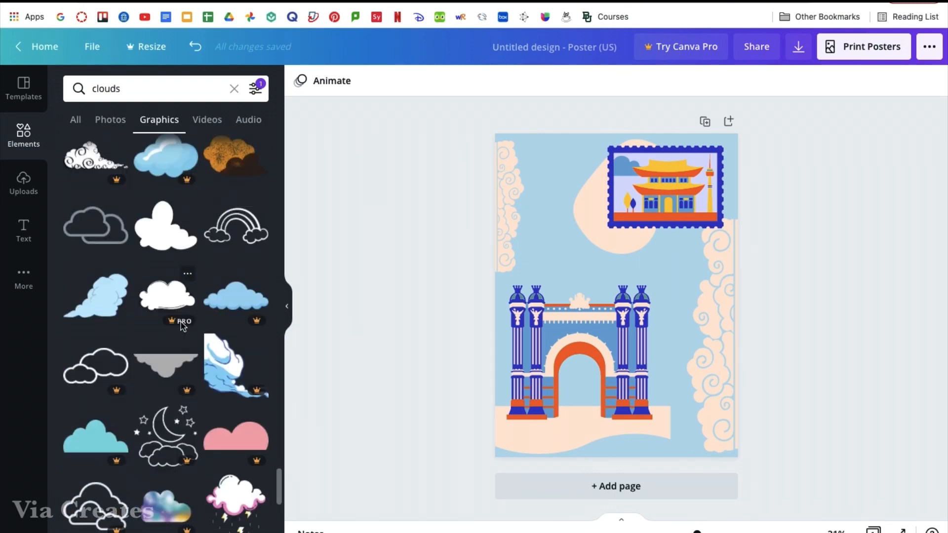
pyautogui.scroll(-3, 183, 328)
pyautogui.click(165, 271)
pyautogui.moveTo(614, 297); pyautogui.dragTo(604, 430)
pyautogui.moveTo(542, 450); pyautogui.dragTo(510, 466)
pyautogui.moveTo(595, 443); pyautogui.dragTo(590, 447)
# Recolor the cloud below the arch light peach with light blue outlines
pyautogui.click(320, 81)
pyautogui.click(218, 184)
pyautogui.click(218, 149)
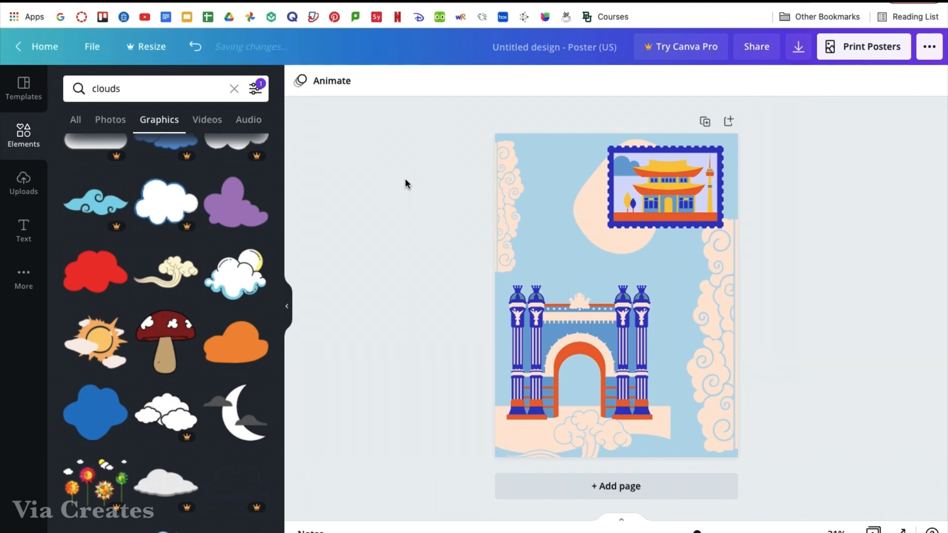
# Add another copy of the cream swirling cloud and position it just below the stamp
pyautogui.click(178, 257)
pyautogui.moveTo(616, 351); pyautogui.dragTo(614, 253)
pyautogui.moveTo(611, 306); pyautogui.dragTo(610, 240)
# Recolor the cloud below the stamp light peach with light blue outlines and send it behind the stamp
pyautogui.click(321, 81)
pyautogui.click(226, 186)
pyautogui.rightClick(610, 242)
pyautogui.click(650, 344)
pyautogui.click(832, 317)
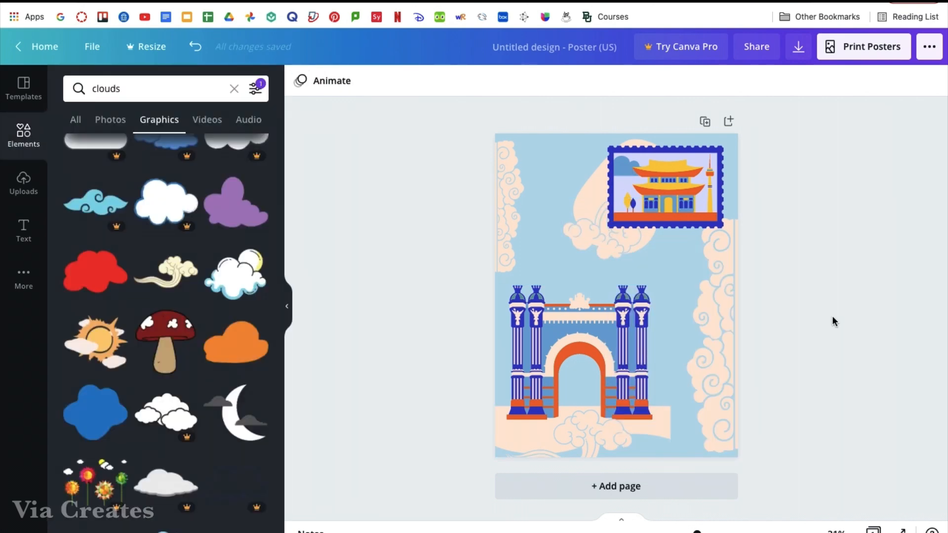
# Enlarge the cloud at the arch's base and shift it to overlap the arch's right foot
pyautogui.click(625, 414)
pyautogui.click(802, 436)
pyautogui.moveTo(624, 418); pyautogui.dragTo(596, 433)
pyautogui.moveTo(651, 404); pyautogui.dragTo(661, 398)
pyautogui.moveTo(611, 429); pyautogui.dragTo(626, 431)
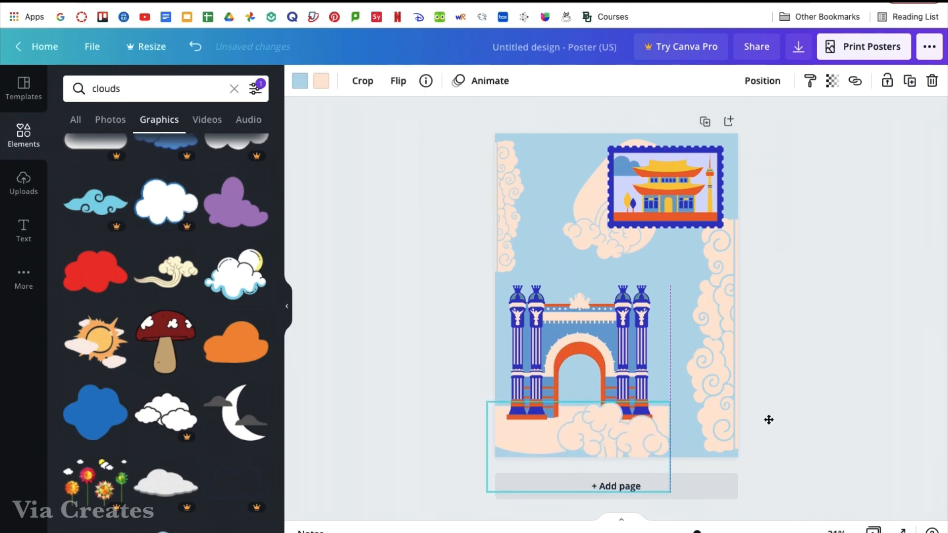
pyautogui.click(790, 435)
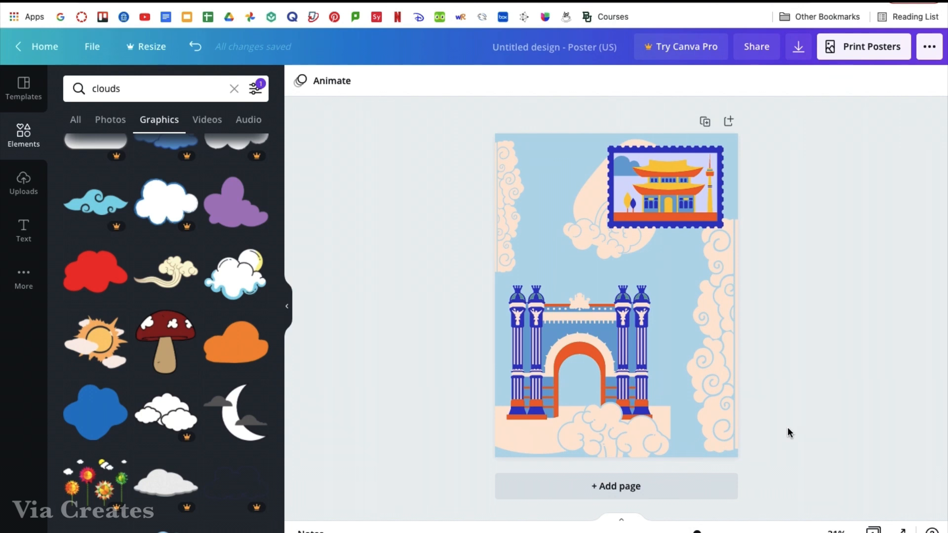
# Rotate the cloud below the stamp to a slight tilt and nudge it under the stamp's lower edge
pyautogui.click(612, 241)
pyautogui.moveTo(563, 196); pyautogui.dragTo(622, 159)
pyautogui.moveTo(622, 257); pyautogui.dragTo(625, 249)
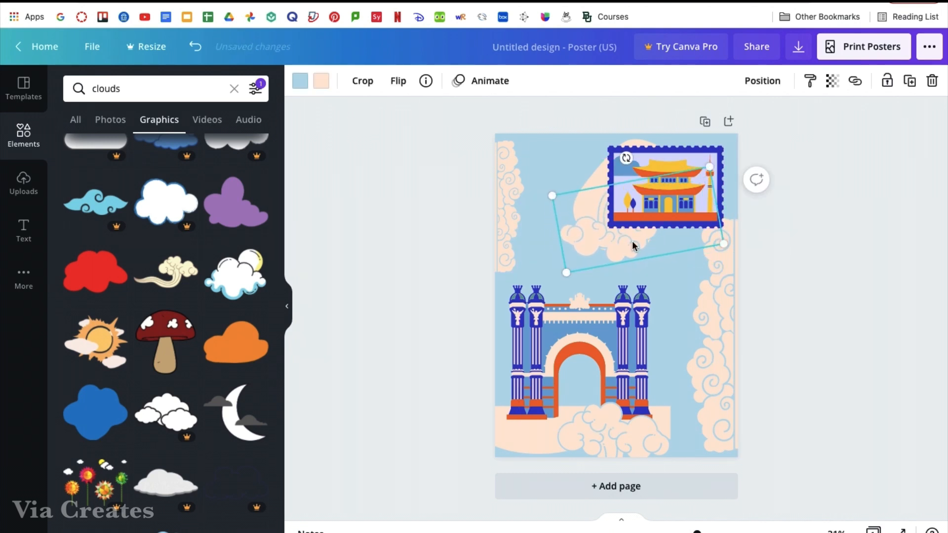
pyautogui.click(816, 322)
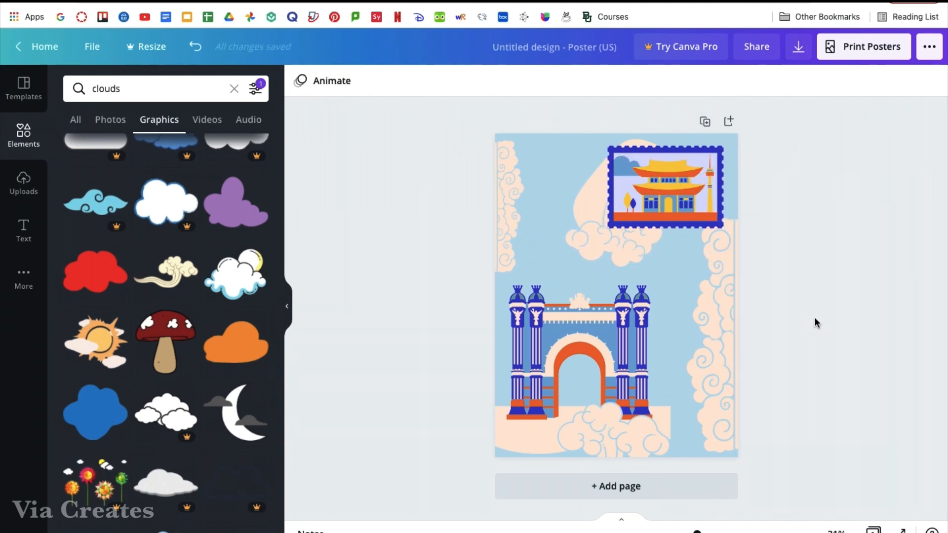
# Add a heading reading "Diario" and try the Bright Sunshine Caps, Cardo and Gagalin fonts on it
pyautogui.click(31, 232)
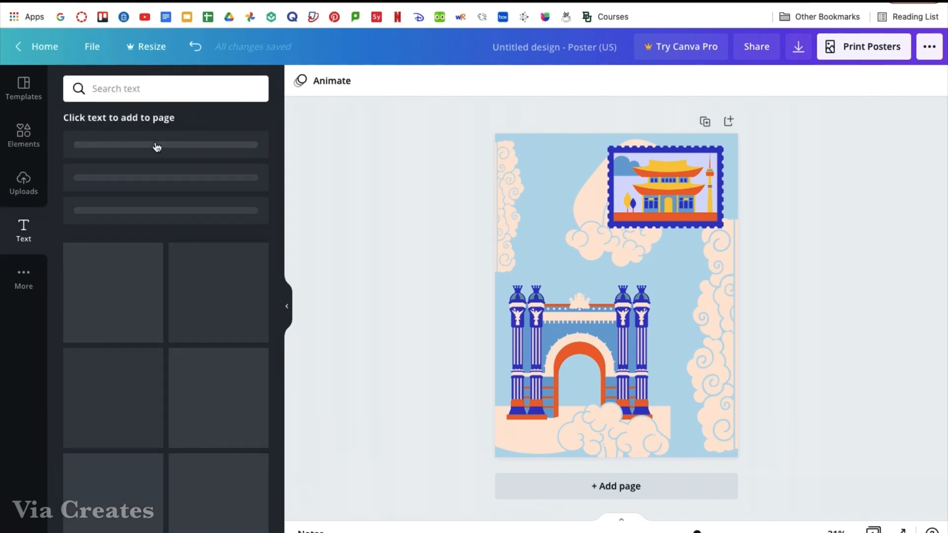
pyautogui.click(156, 149)
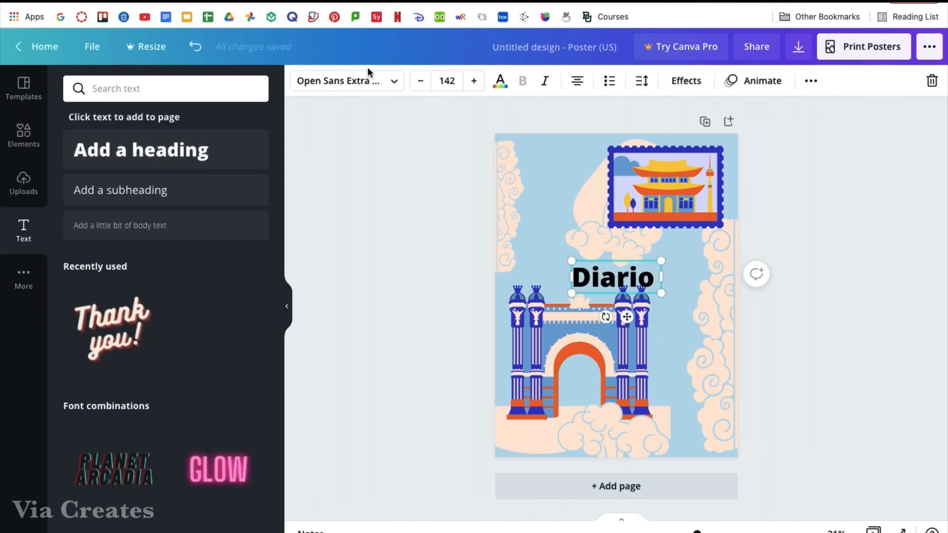
pyautogui.click(346, 81)
pyautogui.click(186, 241)
pyautogui.scroll(-15, 187, 241)
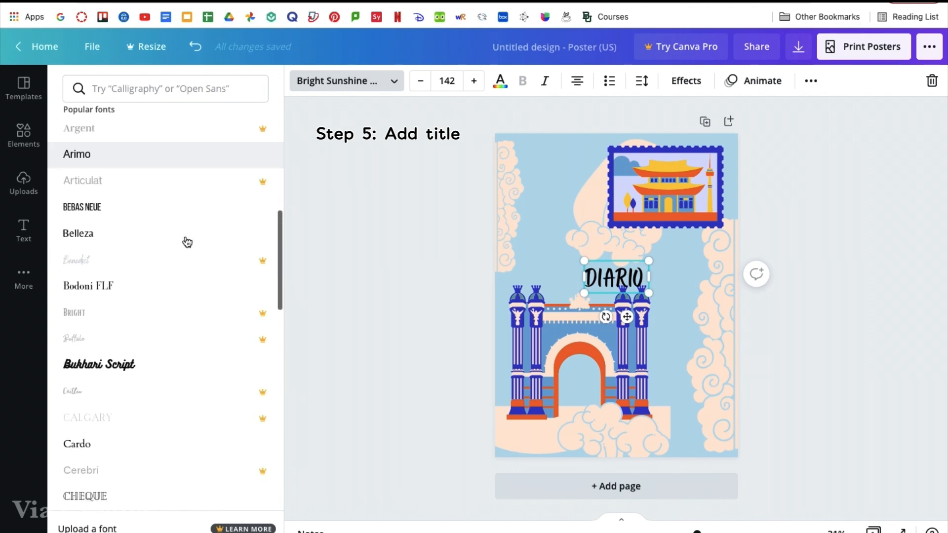
pyautogui.click(194, 172)
pyautogui.scroll(-5, 148, 346)
pyautogui.click(133, 296)
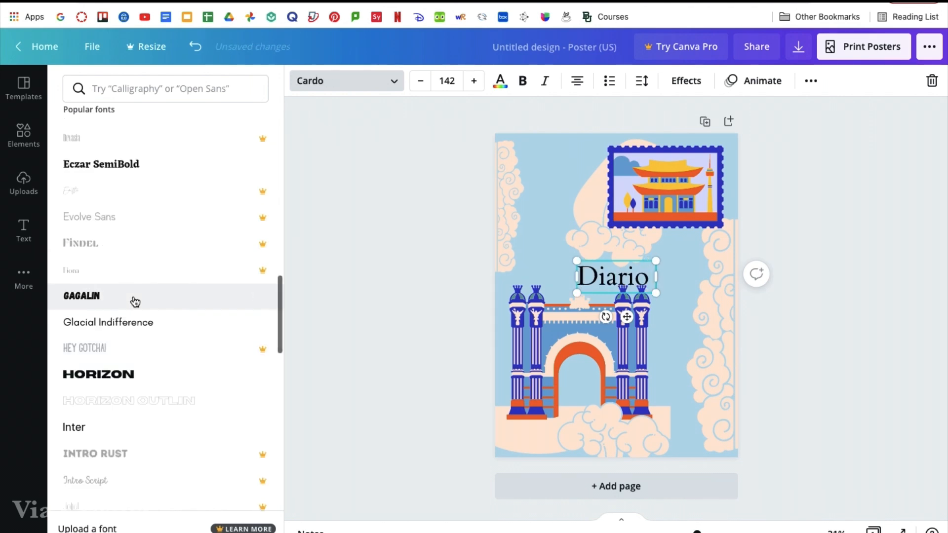
# Set the title's font to RoxboroughCF
pyautogui.scroll(-5, 134, 302)
pyautogui.scroll(-15, 134, 296)
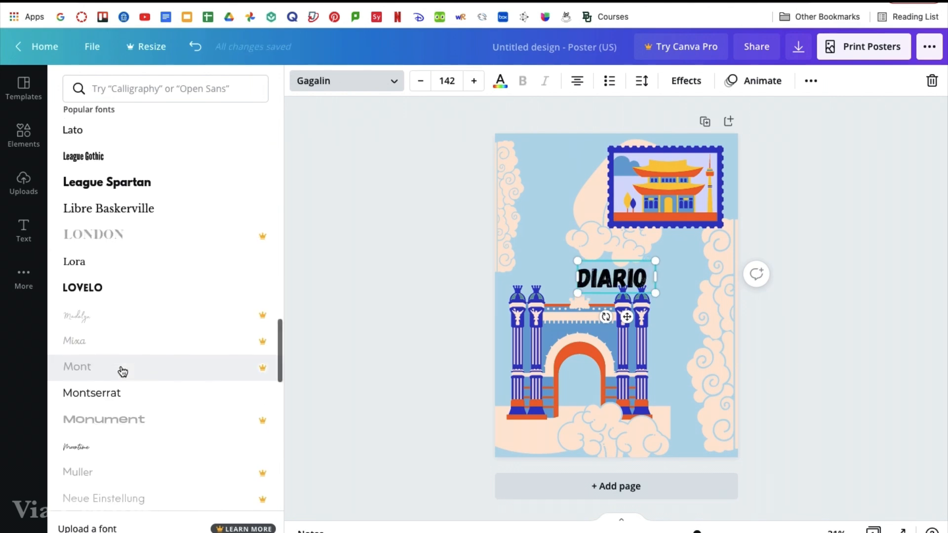
pyautogui.scroll(-3, 128, 296)
pyautogui.click(129, 336)
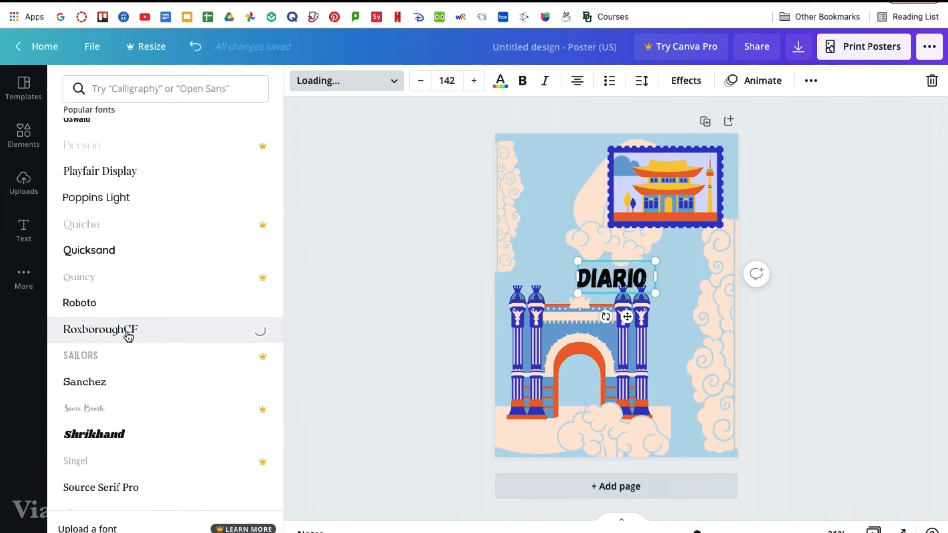
# Move the "Diario" title to the left of the stamp and format it dark blue at font size 163
pyautogui.moveTo(599, 256); pyautogui.dragTo(531, 157)
pyautogui.click(500, 81)
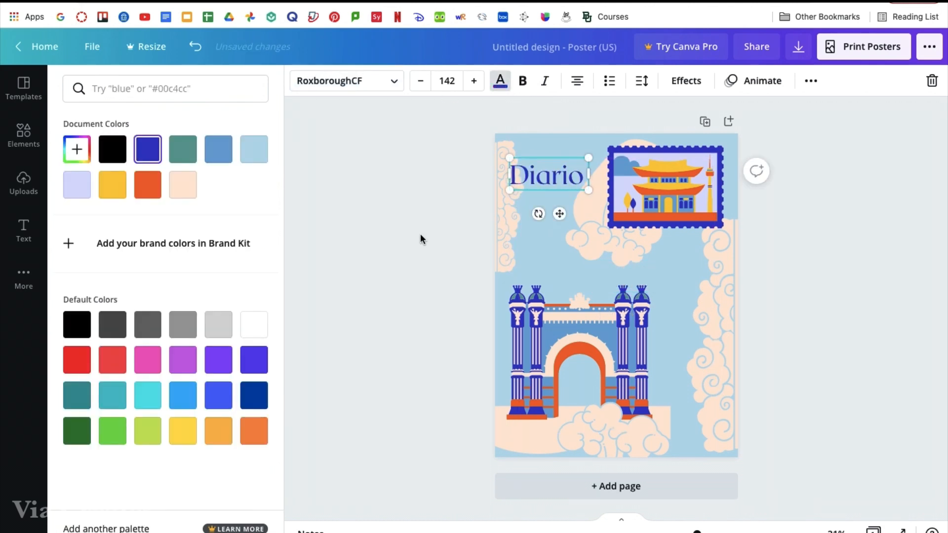
pyautogui.press('Escape')
pyautogui.click(474, 81)
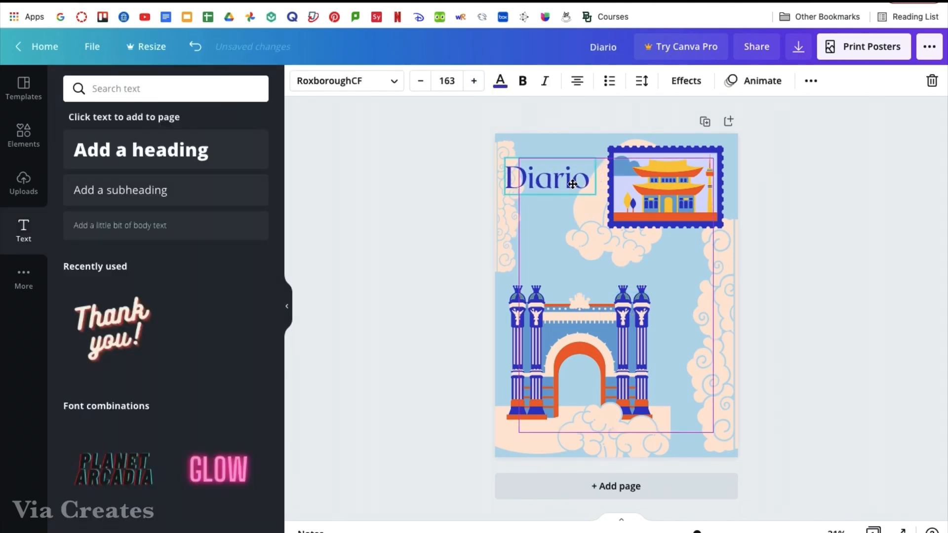
# Add a separate text box reading "de" and set its font to RoxboroughCF
pyautogui.click(540, 199)
pyautogui.press('t')
pyautogui.press('BackSpace')
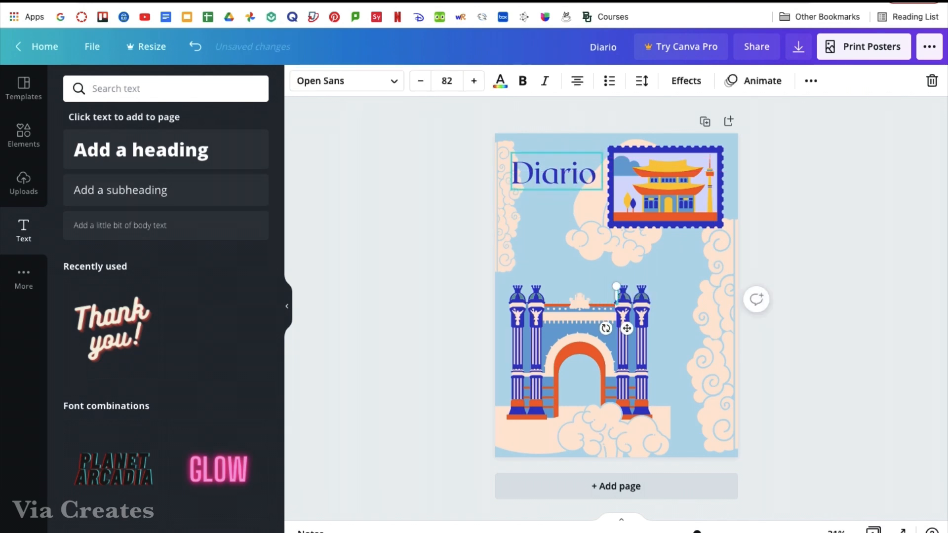
pyautogui.write('de')
pyautogui.click(393, 87)
pyautogui.click(116, 148)
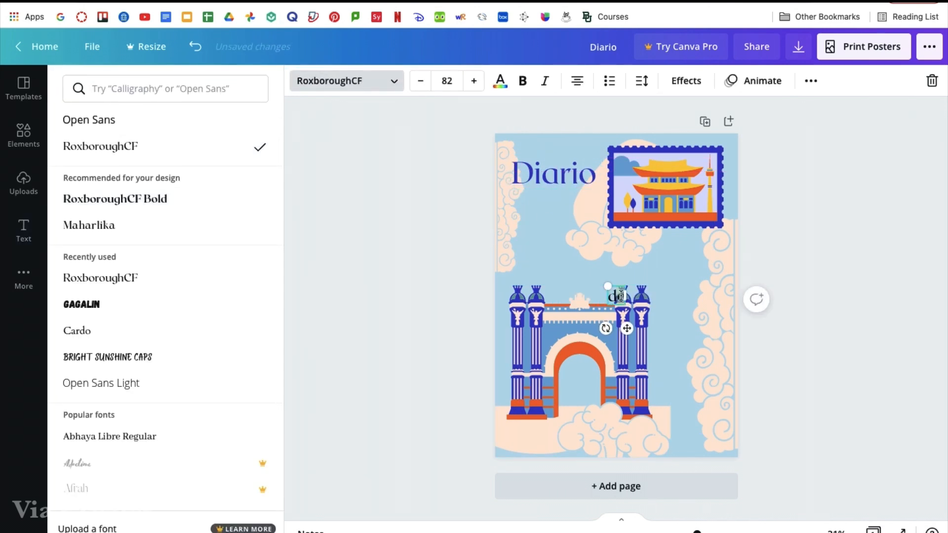
# Place the "de" text beneath the "Diario" title and color it dark blue
pyautogui.click(569, 239)
pyautogui.click(557, 205)
pyautogui.click(500, 80)
pyautogui.click(420, 179)
# Add a heading reading "Idiomas" and try the Bright Sunshine Caps font on it
pyautogui.click(182, 159)
pyautogui.write('Idiomas')
pyautogui.click(346, 81)
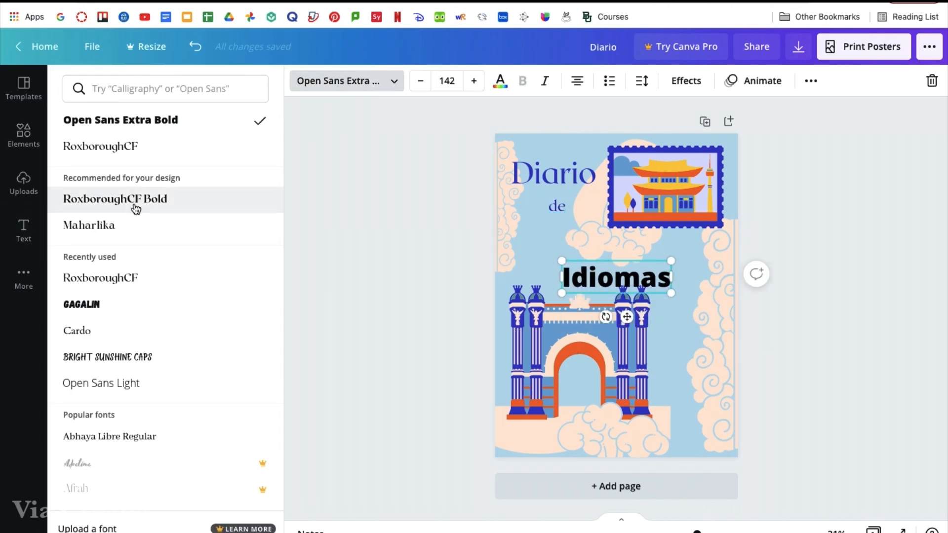
pyautogui.scroll(-1, 130, 262)
pyautogui.click(130, 262)
pyautogui.click(131, 312)
pyautogui.scroll(-15, 134, 296)
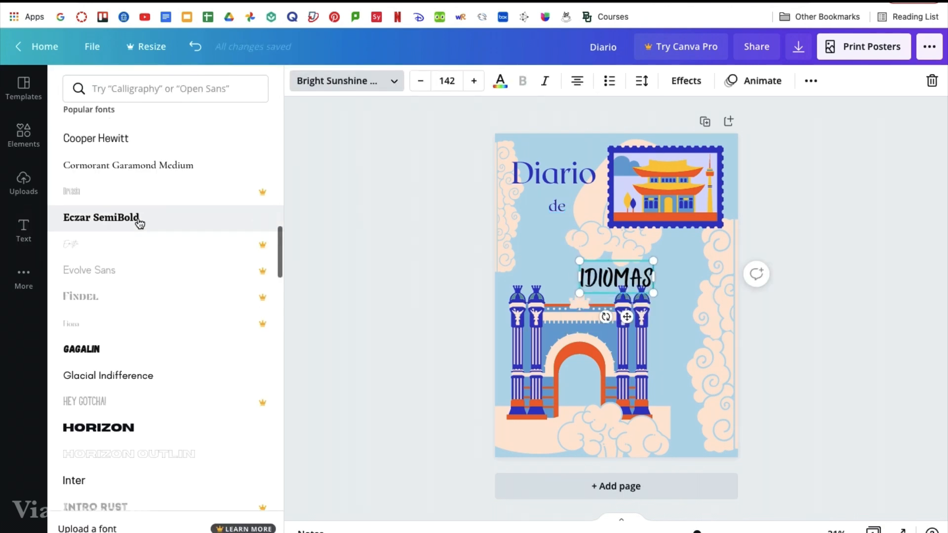
# Compare script fonts such as Jonathan and Moontime on the "Idiomas" heading and keep Jonathan
pyautogui.click(130, 253)
pyautogui.scroll(-8, 130, 257)
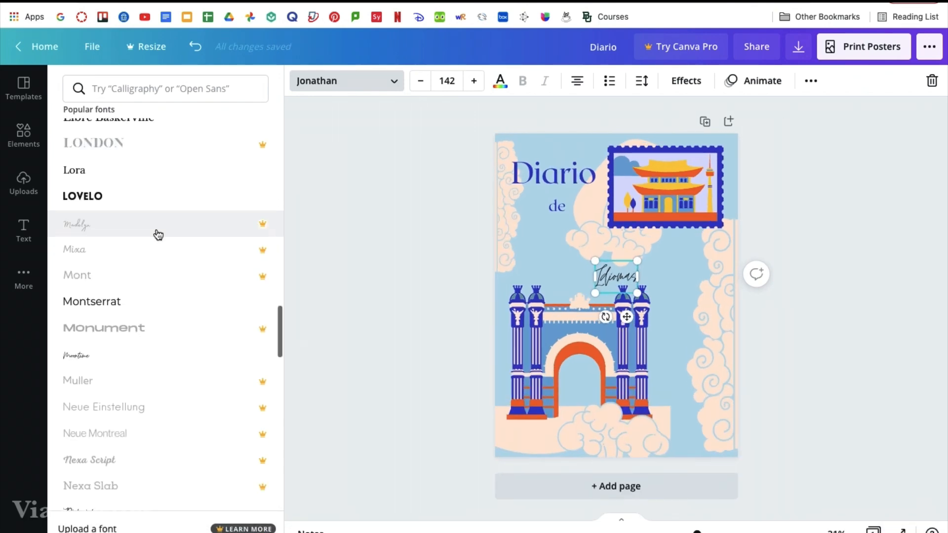
pyautogui.scroll(-10, 159, 253)
pyautogui.click(157, 258)
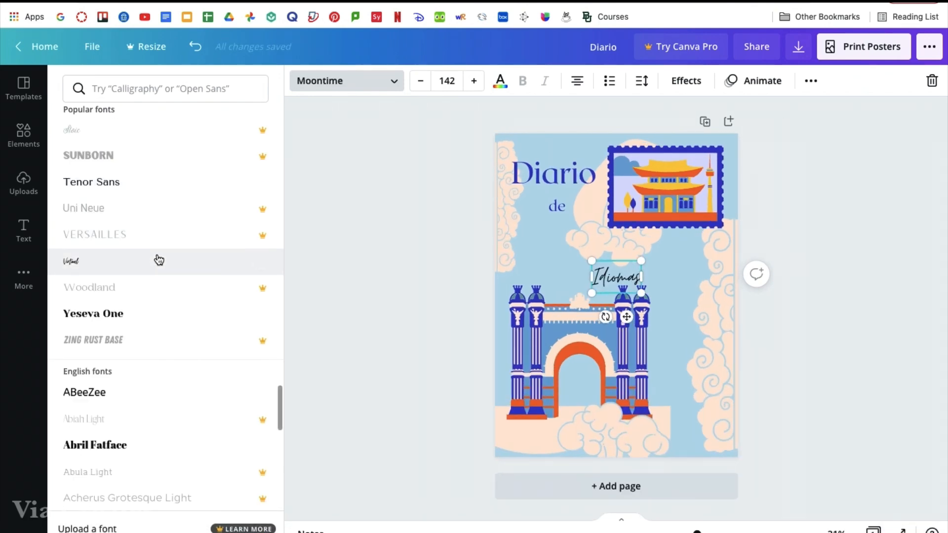
pyautogui.scroll(5, 160, 262)
pyautogui.scroll(10, 158, 261)
pyautogui.click(157, 236)
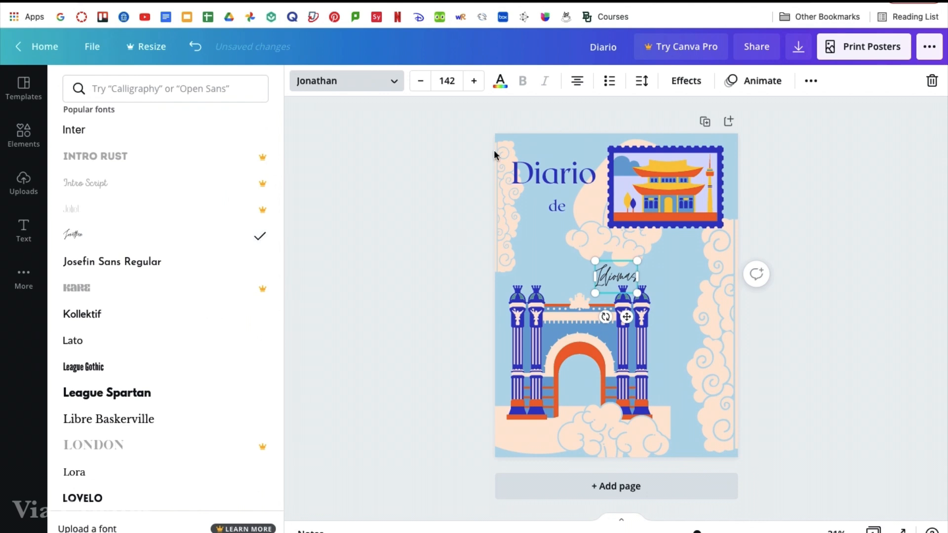
# Enlarge "Idiomas" to font size 510, place it between "de" and the arch, and color it dark blue
pyautogui.click(474, 84)
pyautogui.click(475, 83)
pyautogui.click(475, 84)
pyautogui.click(475, 84)
pyautogui.click(475, 84)
pyautogui.click(475, 83)
pyautogui.click(474, 84)
pyautogui.click(475, 84)
pyautogui.moveTo(654, 342); pyautogui.dragTo(662, 286)
pyautogui.click(500, 80)
pyautogui.click(147, 149)
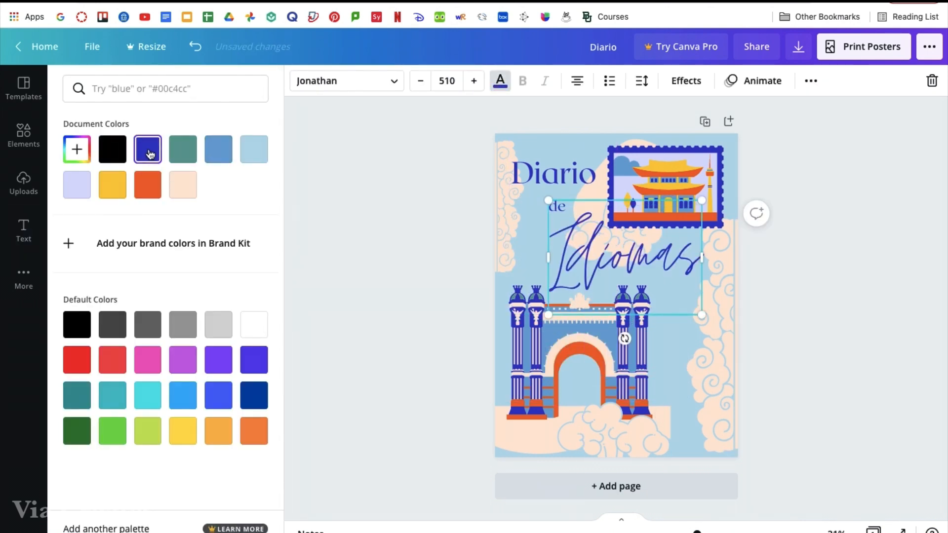
pyautogui.click(445, 209)
# Search the elements for "line", add a plain straight line to the poster and shorten it
pyautogui.click(34, 147)
pyautogui.click(234, 89)
pyautogui.write('line')
pyautogui.press('Return')
pyautogui.scroll(-1, 99, 439)
pyautogui.click(96, 443)
pyautogui.moveTo(713, 296); pyautogui.dragTo(557, 298)
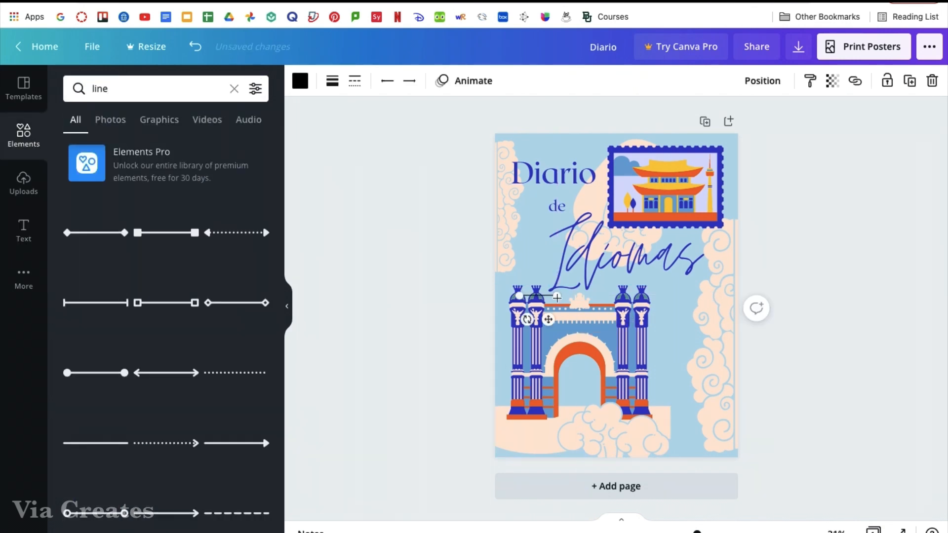
# Color the line dark blue and place matching lines on both sides of "de"
pyautogui.click(301, 81)
pyautogui.click(148, 150)
pyautogui.click(354, 80)
pyautogui.click(383, 180)
pyautogui.moveTo(529, 231); pyautogui.dragTo(553, 256)
pyautogui.click(476, 207)
pyautogui.click(557, 208)
pyautogui.click(482, 202)
pyautogui.moveTo(560, 209); pyautogui.dragTo(587, 208)
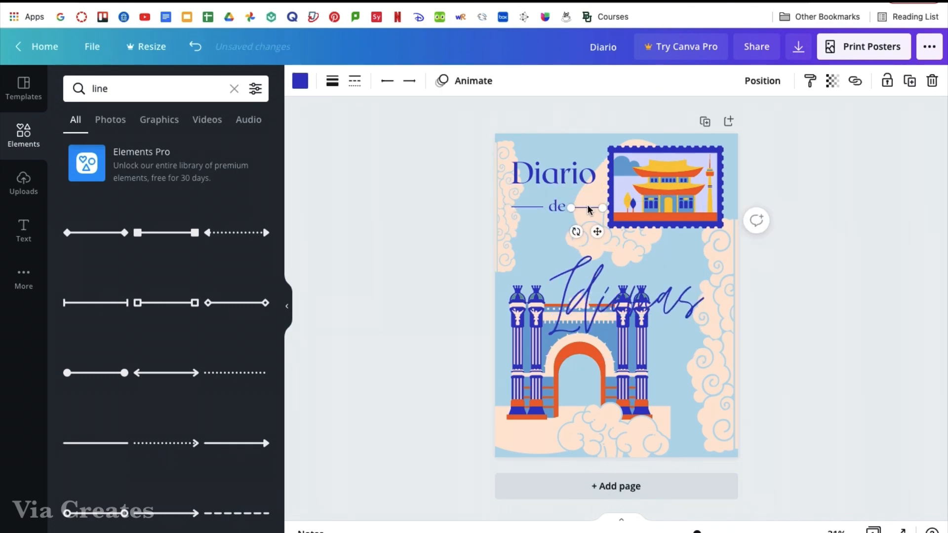
# Move "Idiomas" back above the arch and duplicate it with a lighter blue copy offset behind as a shadow
pyautogui.moveTo(630, 294); pyautogui.dragTo(588, 257)
pyautogui.rightClick(626, 239)
pyautogui.click(650, 256)
pyautogui.press('super+v')
pyautogui.click(586, 257)
pyautogui.click(500, 81)
pyautogui.click(183, 149)
pyautogui.click(843, 343)
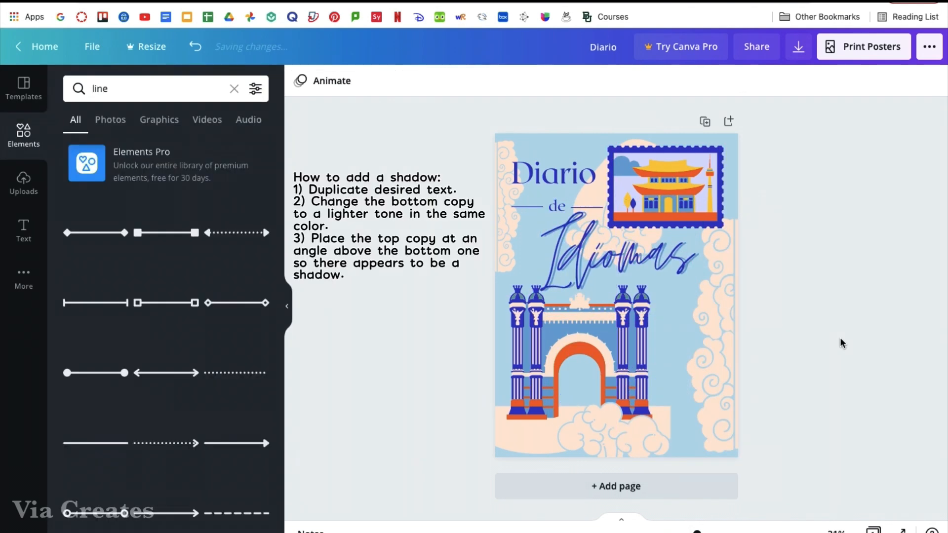
# Duplicate the "Diario" title and make a slightly offset lighter blue copy as its shadow
pyautogui.click(554, 174)
pyautogui.press('super+c')
pyautogui.press('super+v')
pyautogui.click(553, 174)
pyautogui.moveTo(557, 179)
pyautogui.mouseDown()
pyautogui.moveTo(512, 237)
pyautogui.moveTo(553, 172)
pyautogui.mouseUp()
pyautogui.click(500, 81)
pyautogui.click(183, 149)
pyautogui.click(438, 209)
# Thicken the lines beside "de" and make the "de" text bold
pyautogui.click(527, 207)
pyautogui.click(334, 80)
pyautogui.moveTo(410, 121); pyautogui.dragTo(416, 121)
pyautogui.press('super+z')
pyautogui.press('super+z')
pyautogui.press('super+z')
pyautogui.press('super+z')
pyautogui.click(332, 81)
pyautogui.click(557, 206)
pyautogui.click(523, 80)
# Separate the two "Idiomas" copies and realign the dark blue one over its lighter shadow above the arch
pyautogui.moveTo(642, 342); pyautogui.dragTo(445, 344)
pyautogui.moveTo(675, 347); pyautogui.dragTo(676, 264)
pyautogui.moveTo(492, 342); pyautogui.dragTo(688, 261)
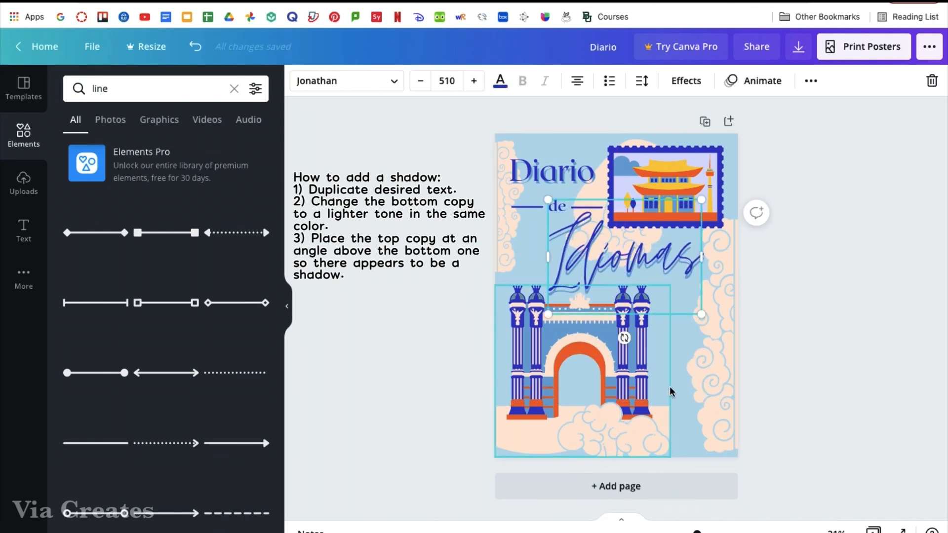
pyautogui.click(873, 340)
# Add a small body text reading "Español" and place it on the peach cloud below the arch's left columns
pyautogui.click(24, 231)
pyautogui.click(149, 225)
pyautogui.write('pa')
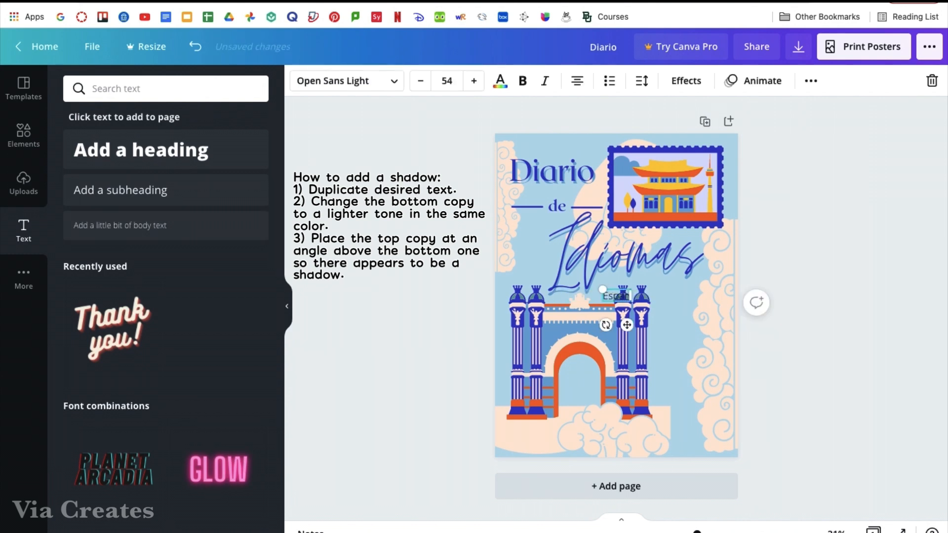
pyautogui.moveTo(627, 325); pyautogui.dragTo(538, 464)
# Set the "Español" text's font to RoxboroughCF
pyautogui.click(347, 81)
pyautogui.scroll(-10, 193, 153)
pyautogui.scroll(10, 193, 153)
pyautogui.click(119, 120)
pyautogui.click(106, 282)
pyautogui.click(109, 173)
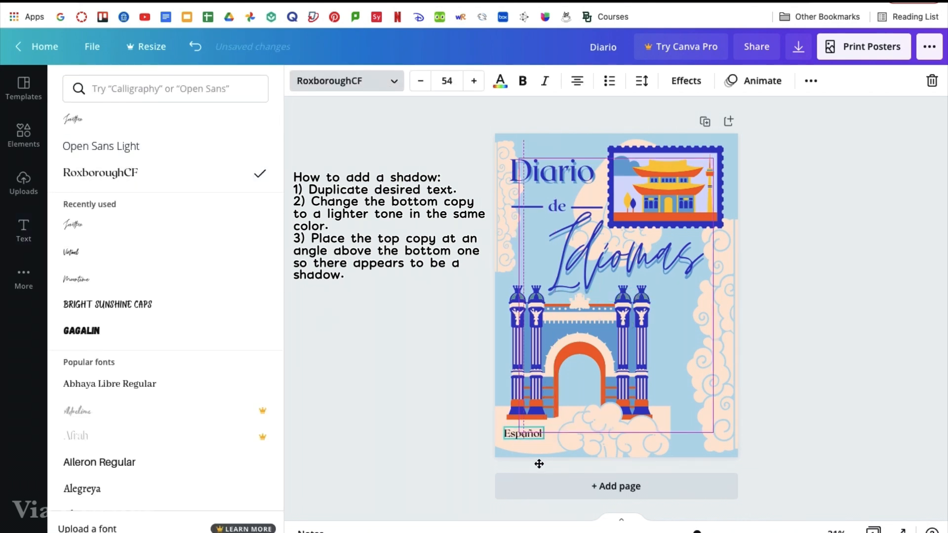
pyautogui.click(688, 441)
pyautogui.click(795, 405)
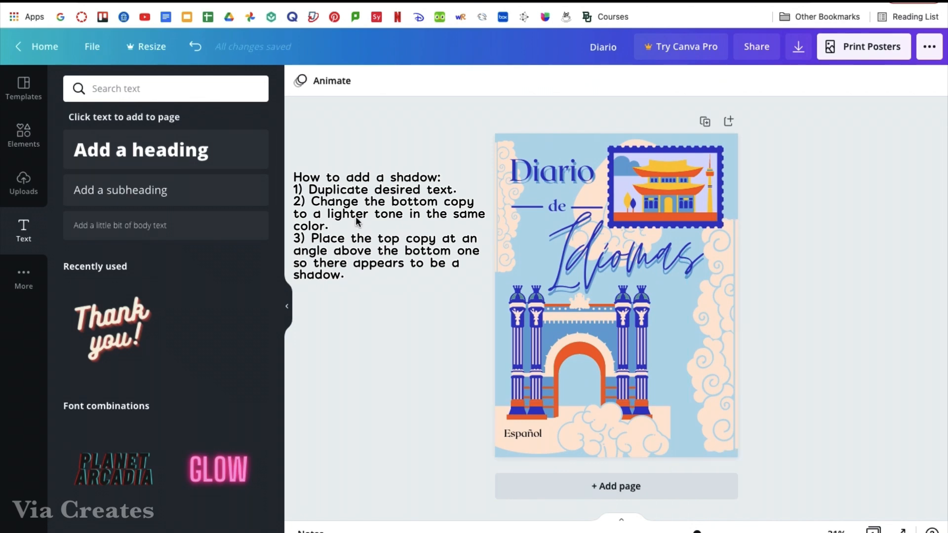
# Color the "Español" text orange
pyautogui.click(523, 433)
pyautogui.click(500, 80)
pyautogui.click(113, 184)
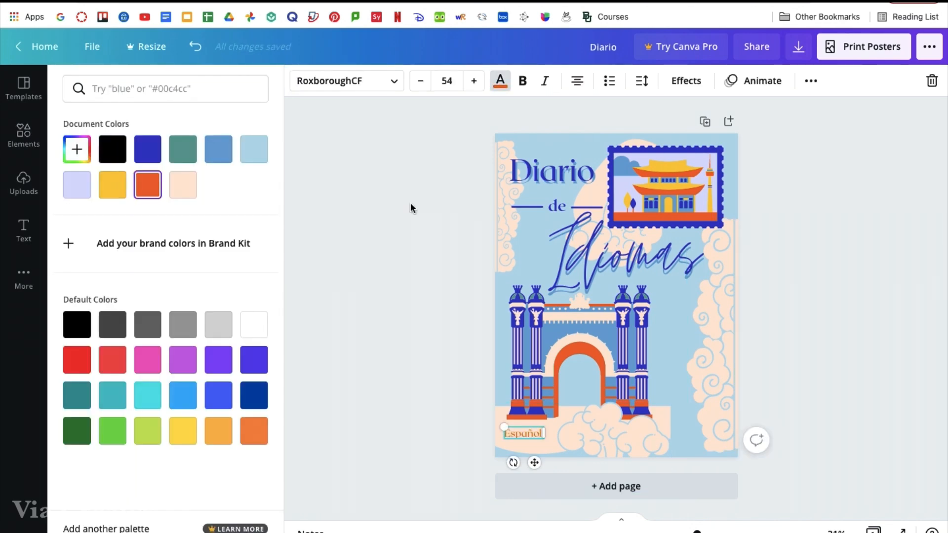
pyautogui.click(407, 204)
# Add a small body text reading "한글" in orange RoxboroughCF and place it just under the stamp's right part
pyautogui.click(179, 225)
pyautogui.write('한글')
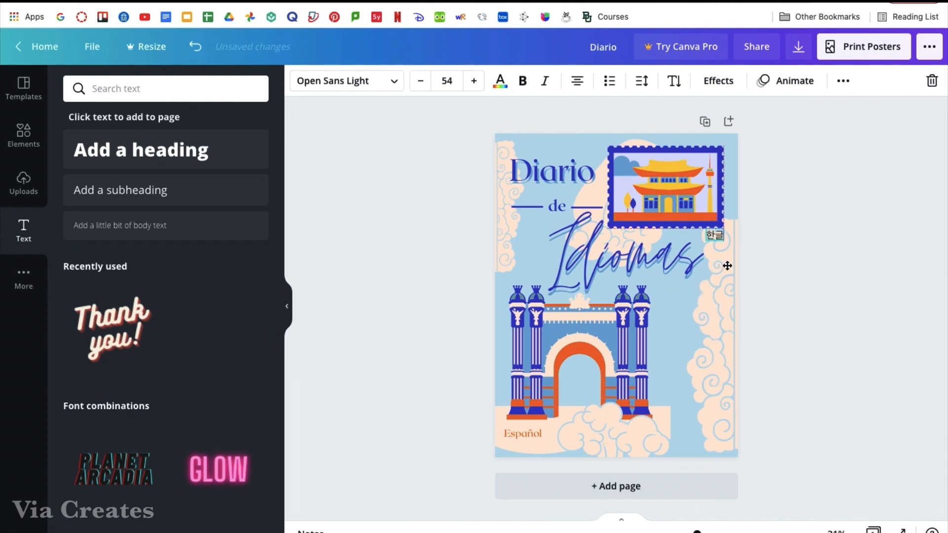
pyautogui.click(346, 81)
pyautogui.click(114, 174)
pyautogui.click(500, 80)
pyautogui.click(148, 184)
pyautogui.click(763, 247)
pyautogui.moveTo(714, 236); pyautogui.dragTo(696, 235)
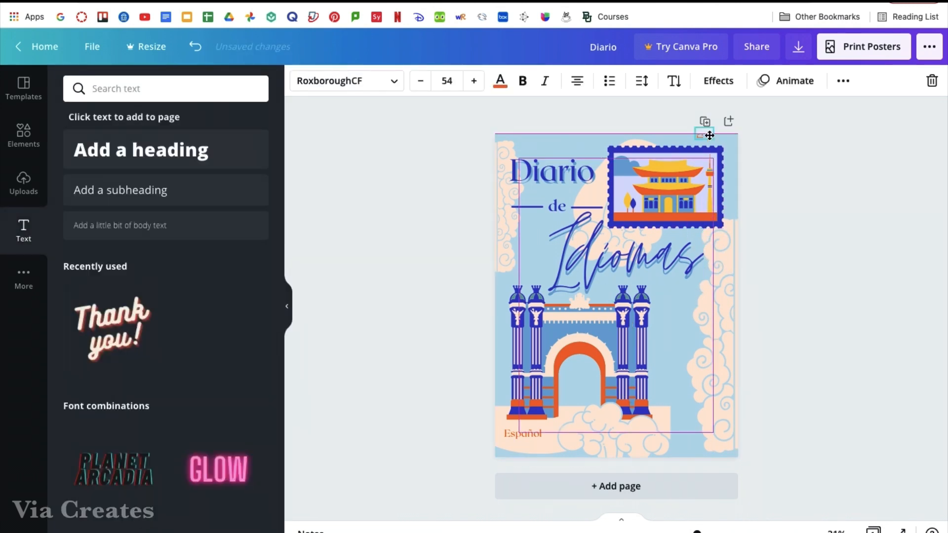
pyautogui.click(795, 253)
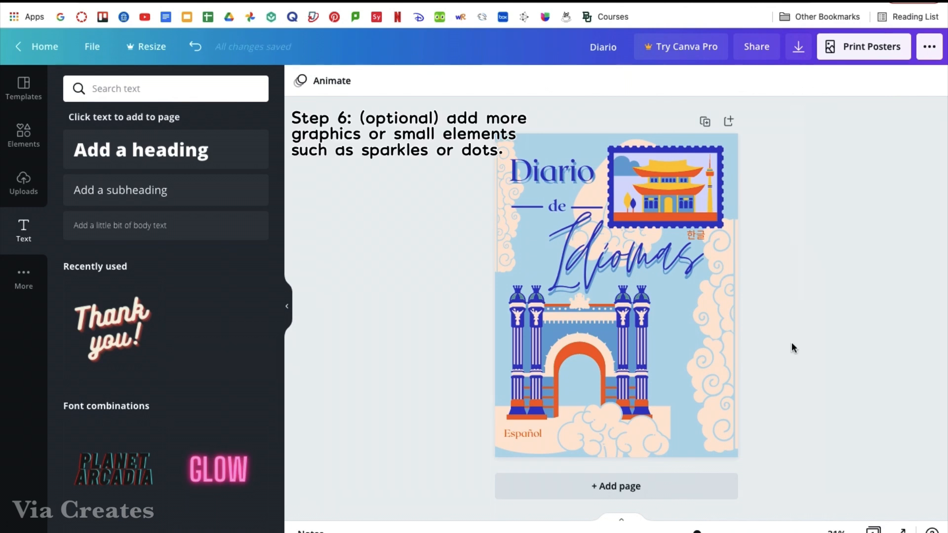
# Download the poster design as a PNG
pyautogui.click(798, 50)
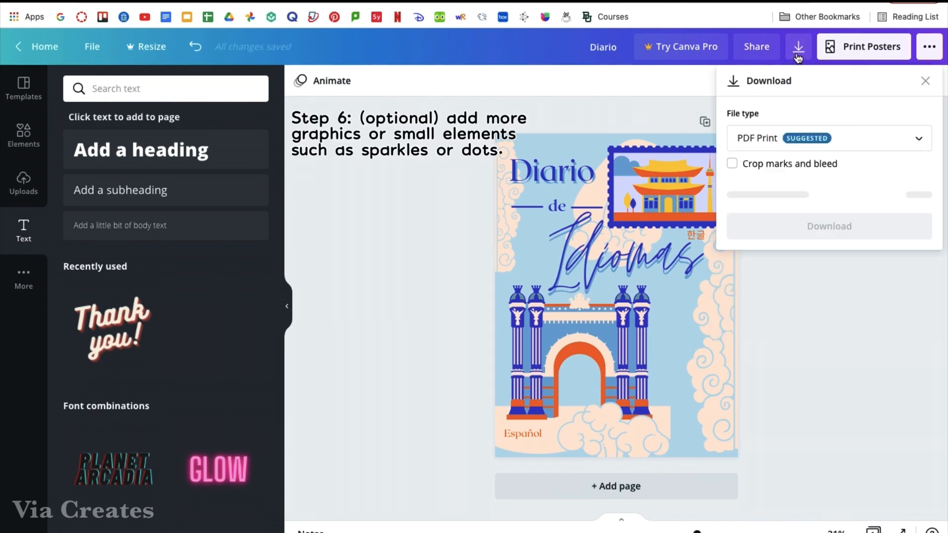
pyautogui.click(801, 139)
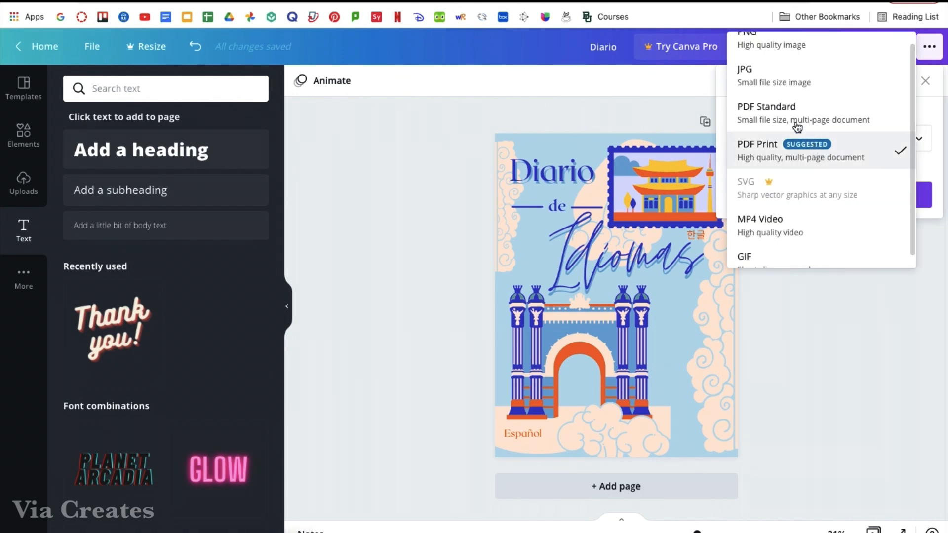
pyautogui.click(774, 58)
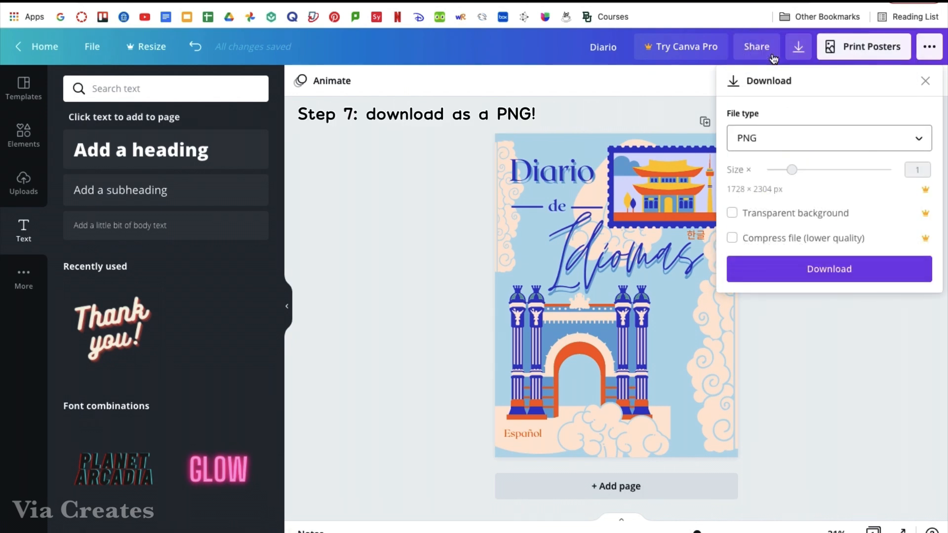
pyautogui.click(838, 272)
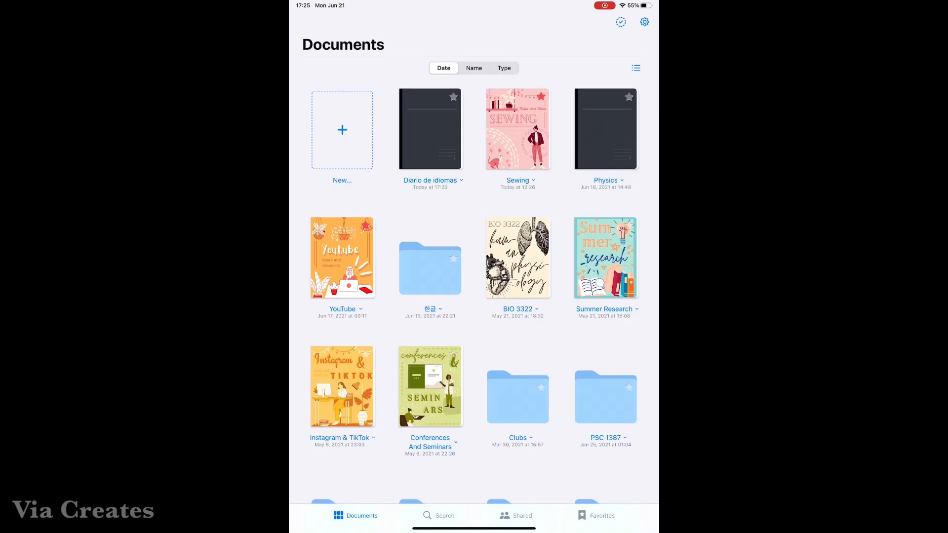
# In the tablet's note-taking app, open the Diario de idiomas notebook and insert the cover image as a page after the current cover
pyautogui.click(431, 129)
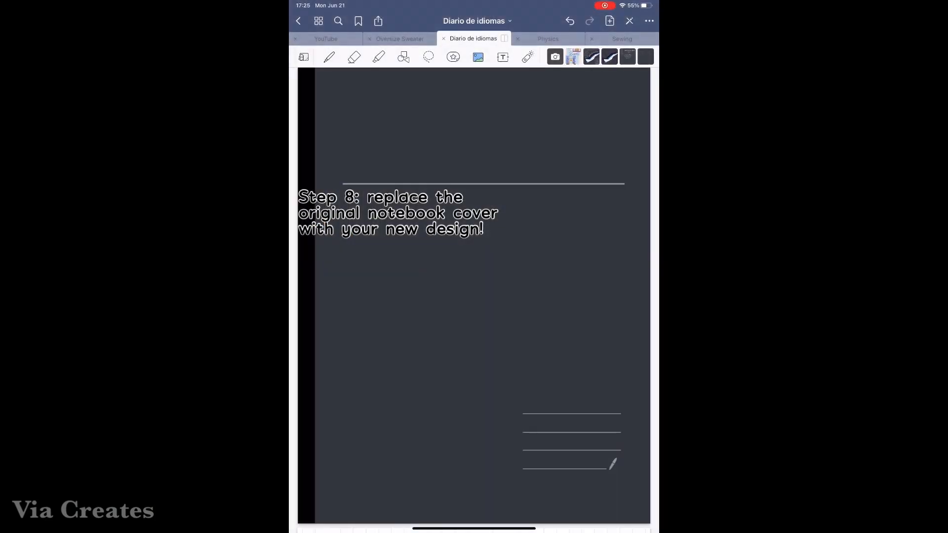
pyautogui.click(609, 21)
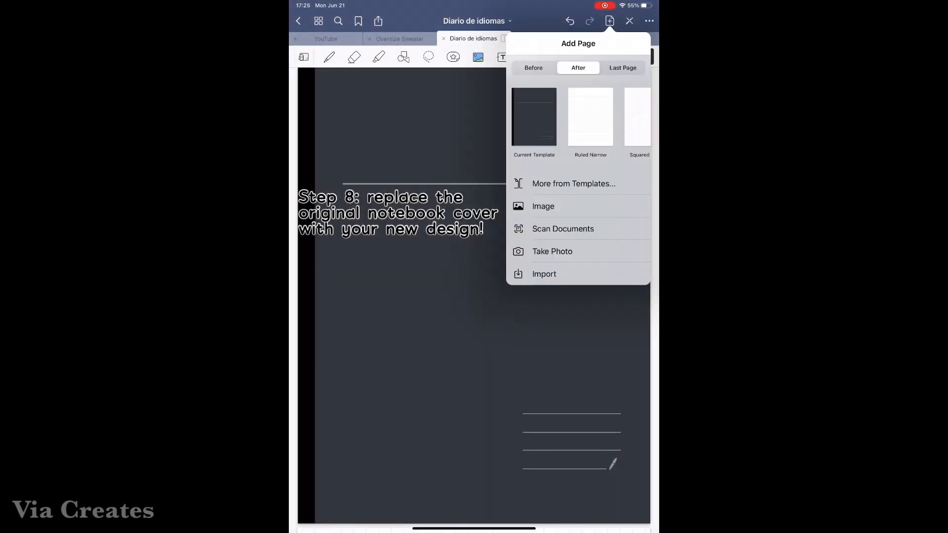
pyautogui.click(544, 206)
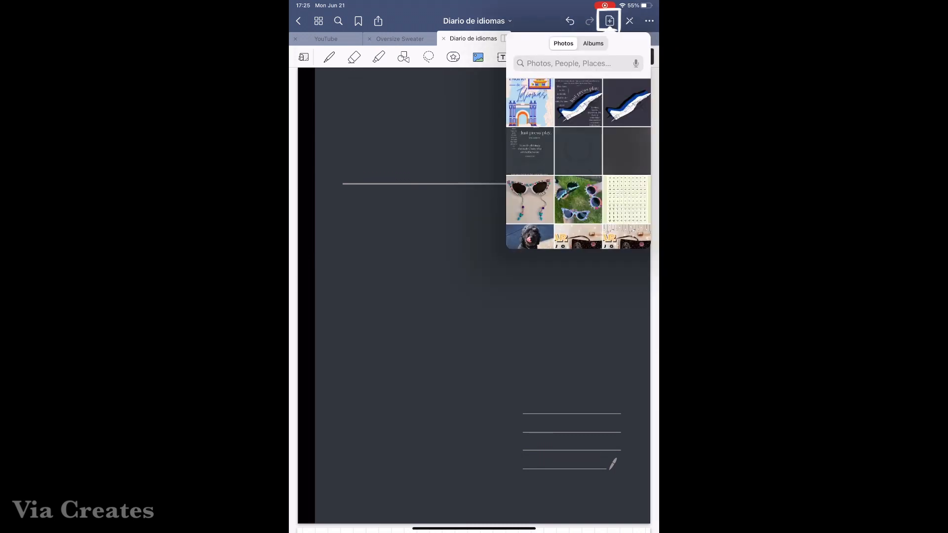
pyautogui.click(530, 102)
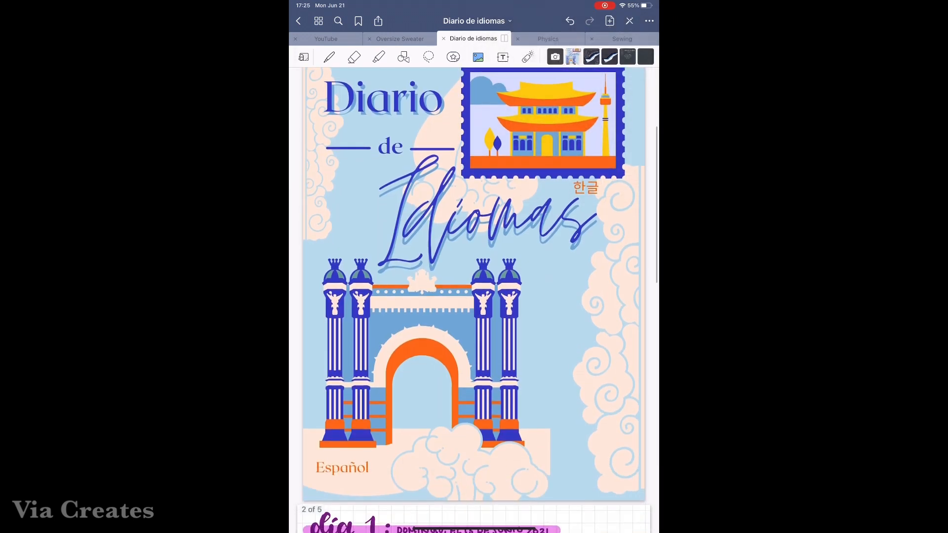
# Delete the original dark cover page from the Diario de idiomas notebook and return to the documents overview
pyautogui.scroll(4, 474, 296)
pyautogui.scroll(5, 474, 296)
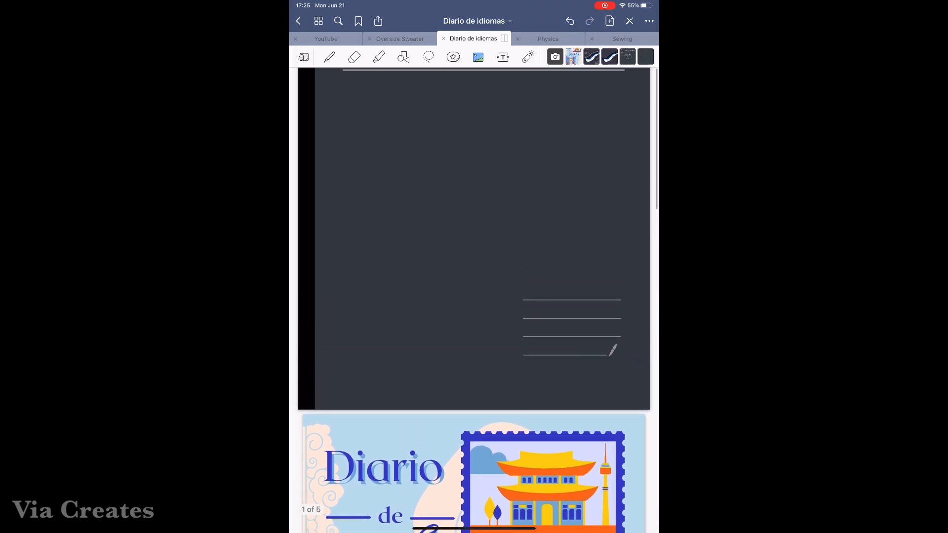
pyautogui.click(319, 21)
pyautogui.click(613, 52)
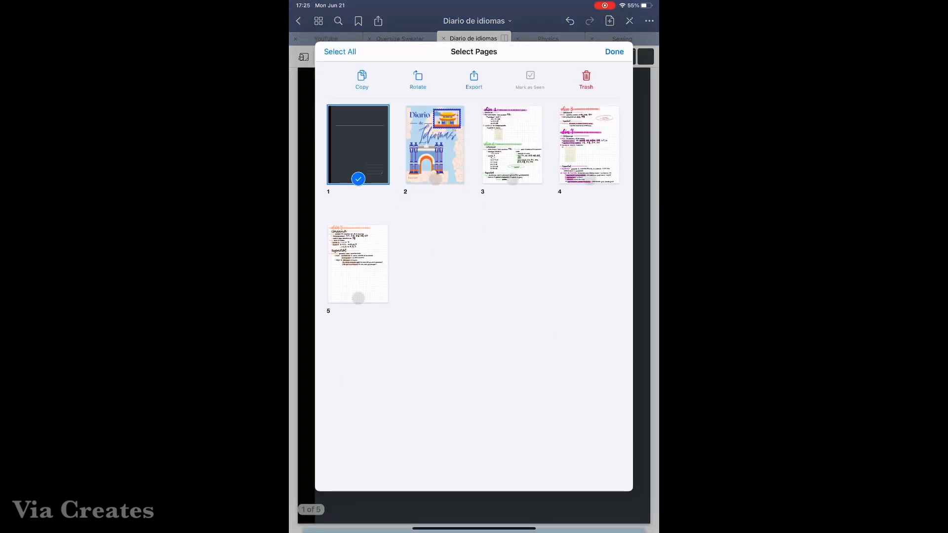
pyautogui.click(587, 79)
pyautogui.click(614, 52)
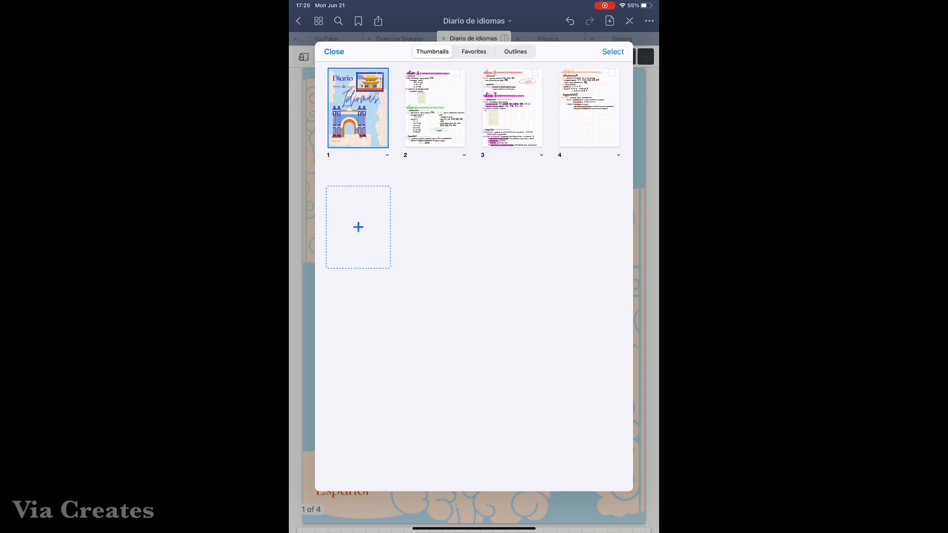
pyautogui.click(333, 52)
pyautogui.scroll(1, 474, 296)
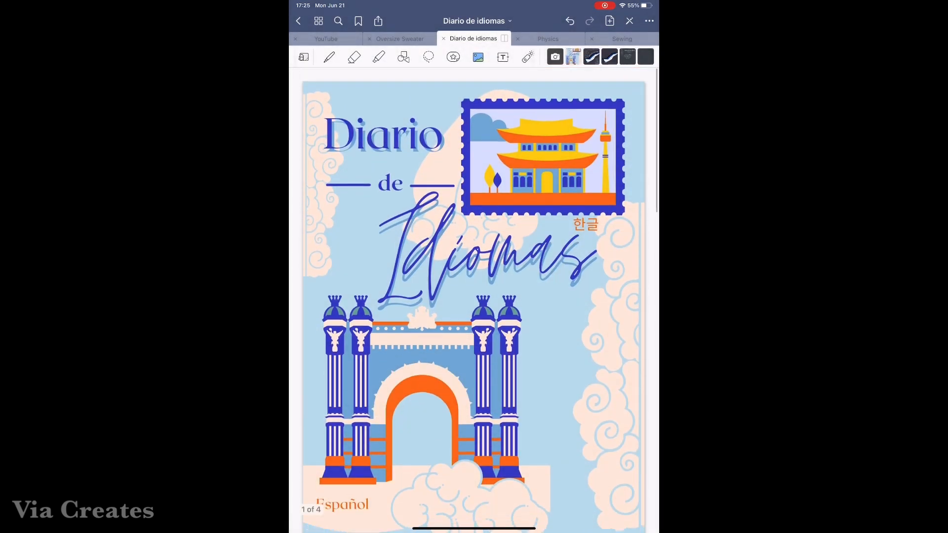
pyautogui.click(298, 20)
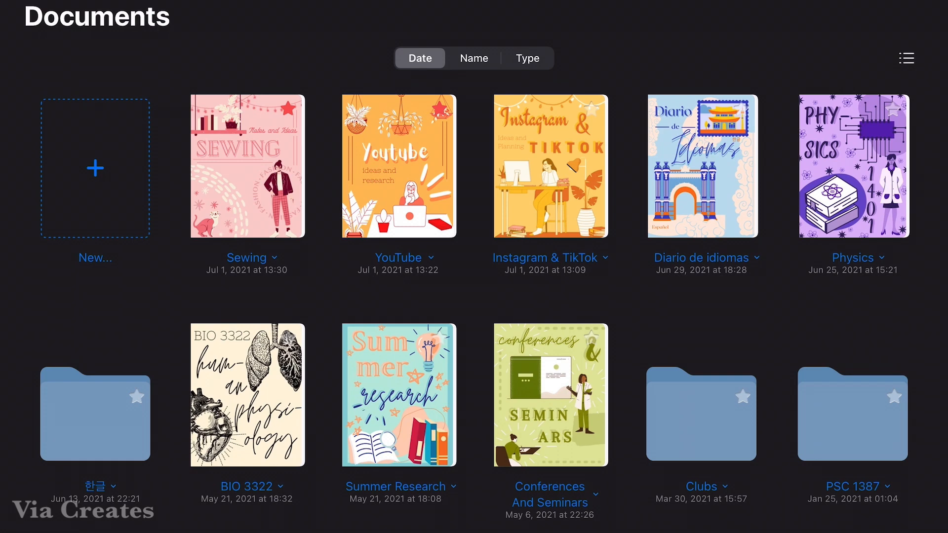
# Browse the notebook covers, open Diario de idiomas and look through its pages back to the cover
pyautogui.scroll(-2, 474, 267)
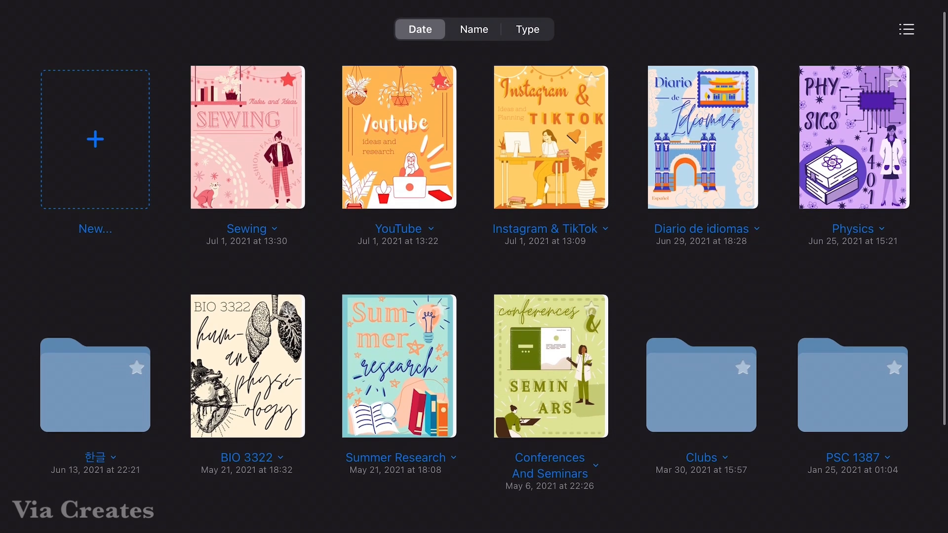
pyautogui.scroll(-1, 474, 267)
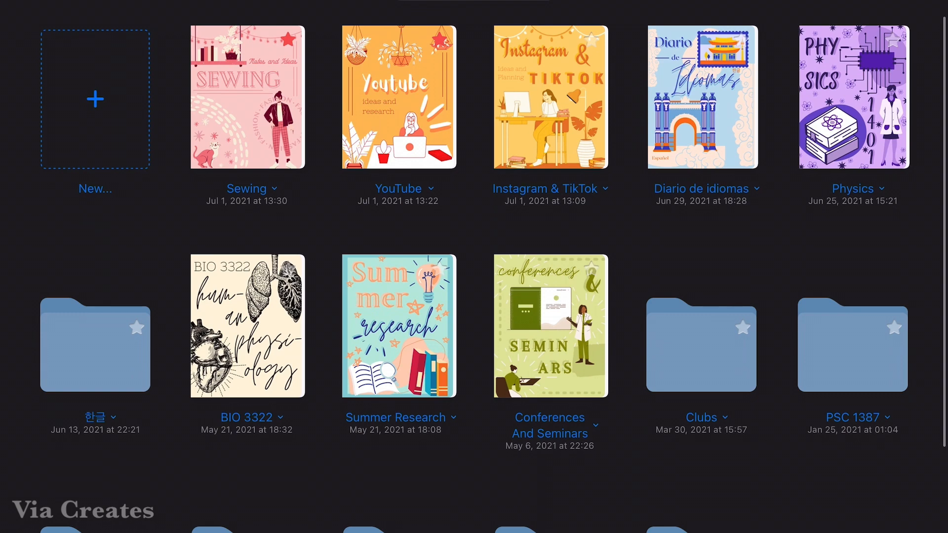
pyautogui.click(702, 97)
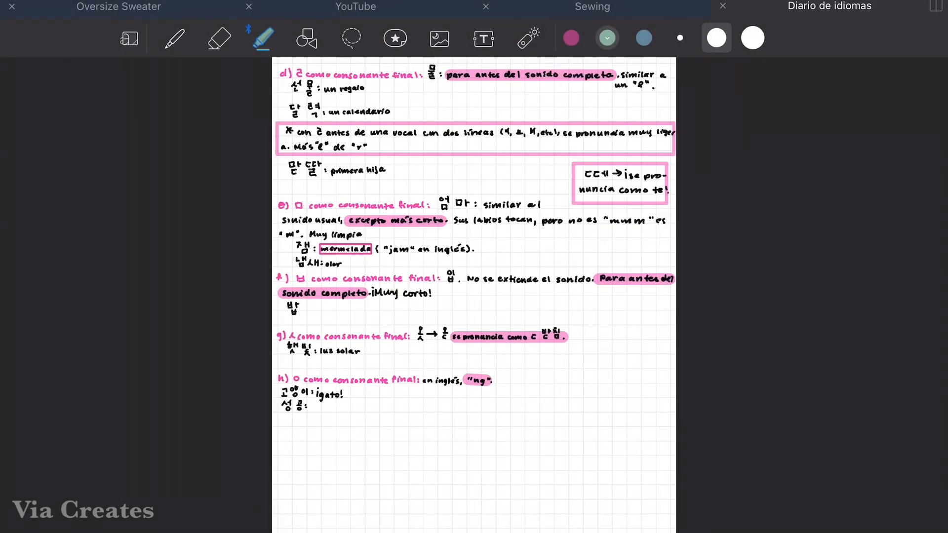
pyautogui.scroll(10, 474, 266)
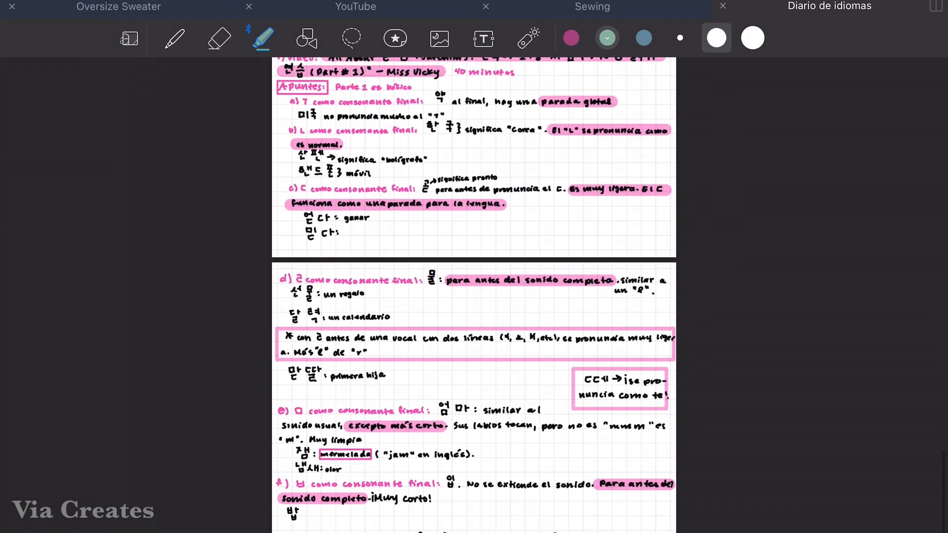
pyautogui.scroll(15, 474, 296)
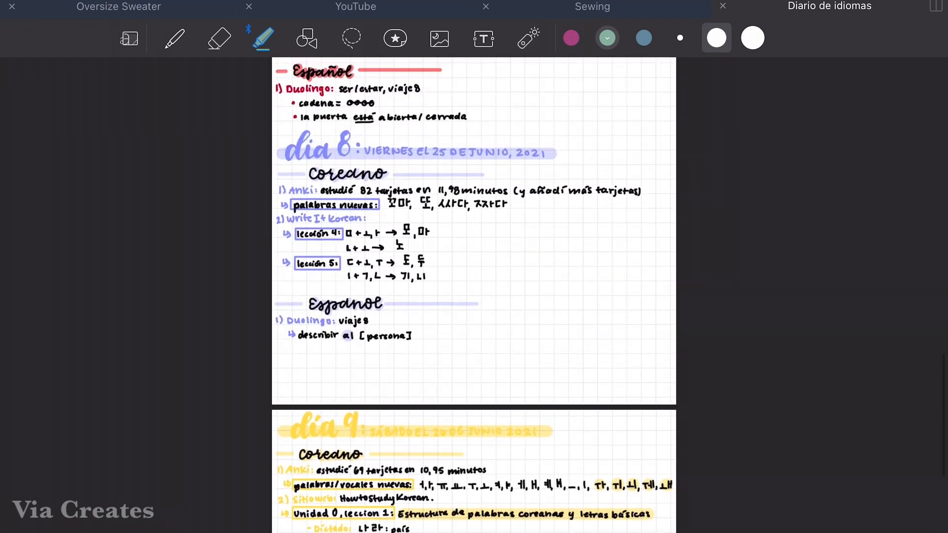
pyautogui.scroll(15, 474, 296)
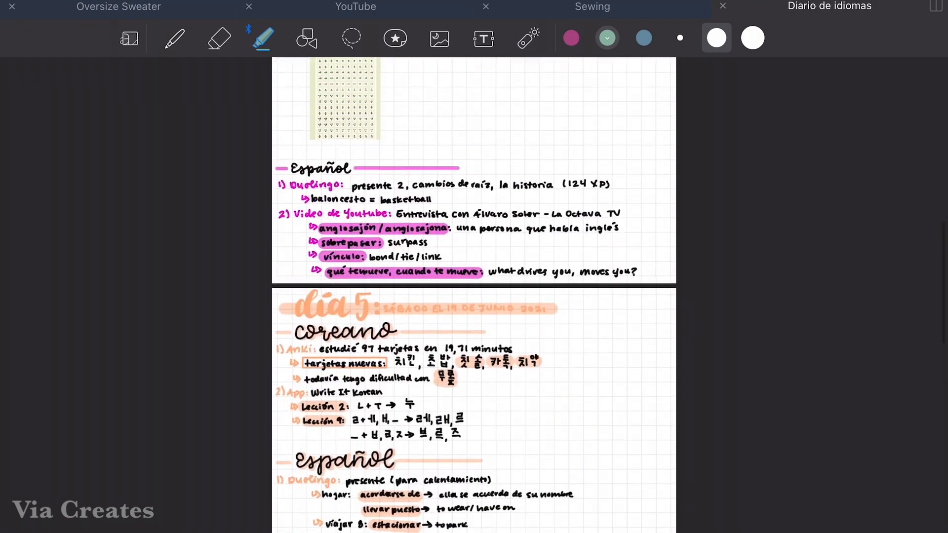
pyautogui.scroll(5, 474, 297)
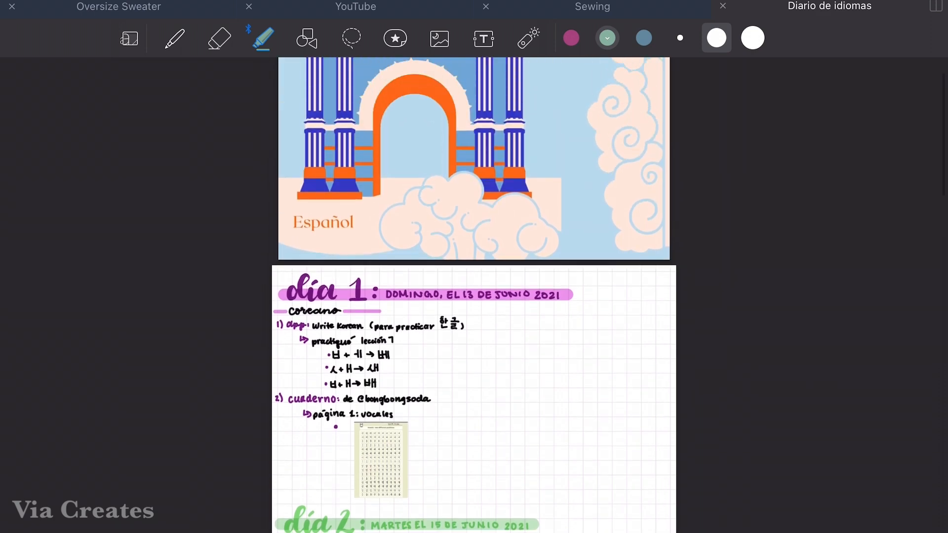